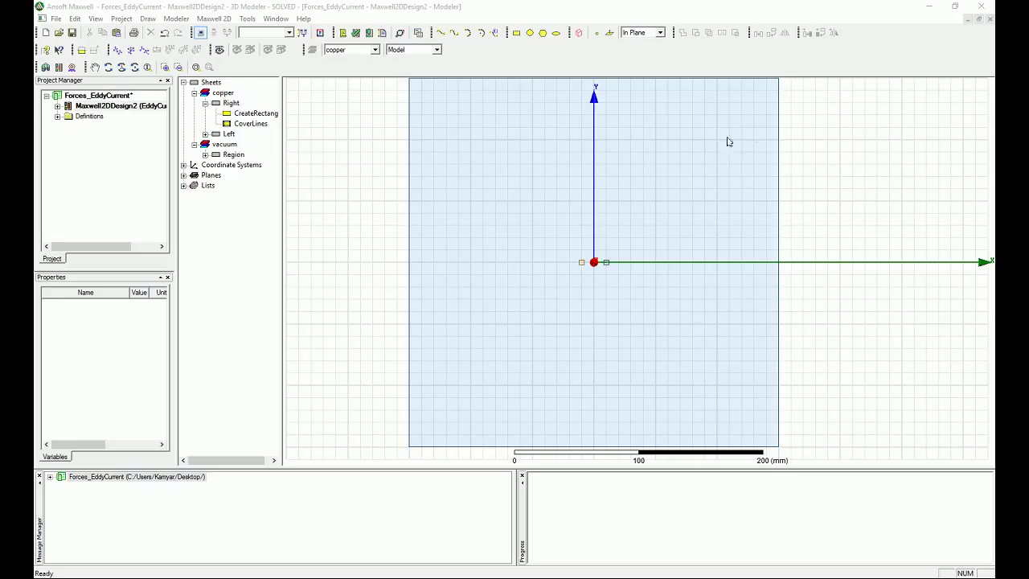
Open the Force_MST trace under Maxwell2DDesign2's XY Plot 2 and close the Report dialog
left_click(794, 225)
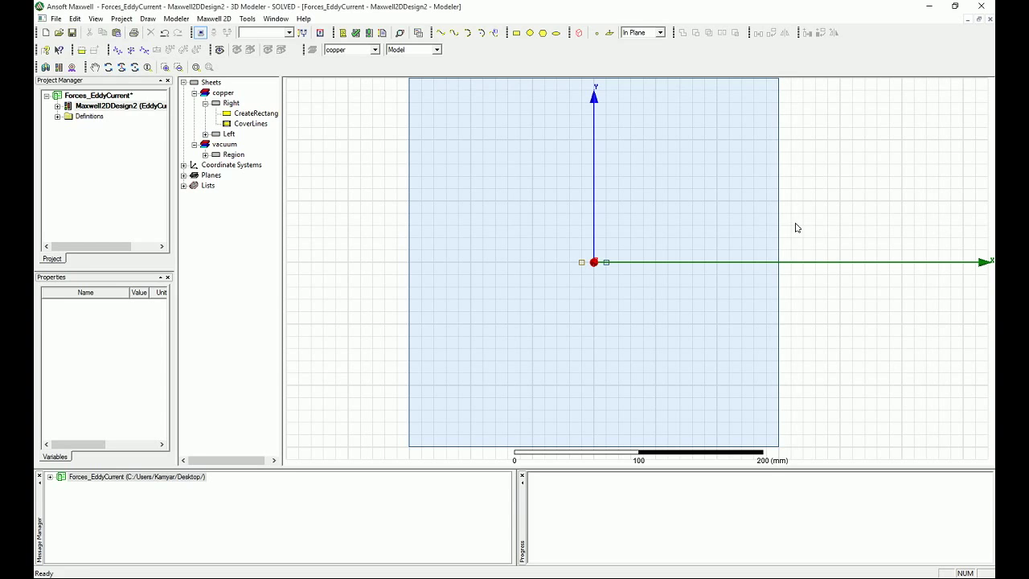
left_click(57, 105)
left_click_drag(163, 189, 165, 228)
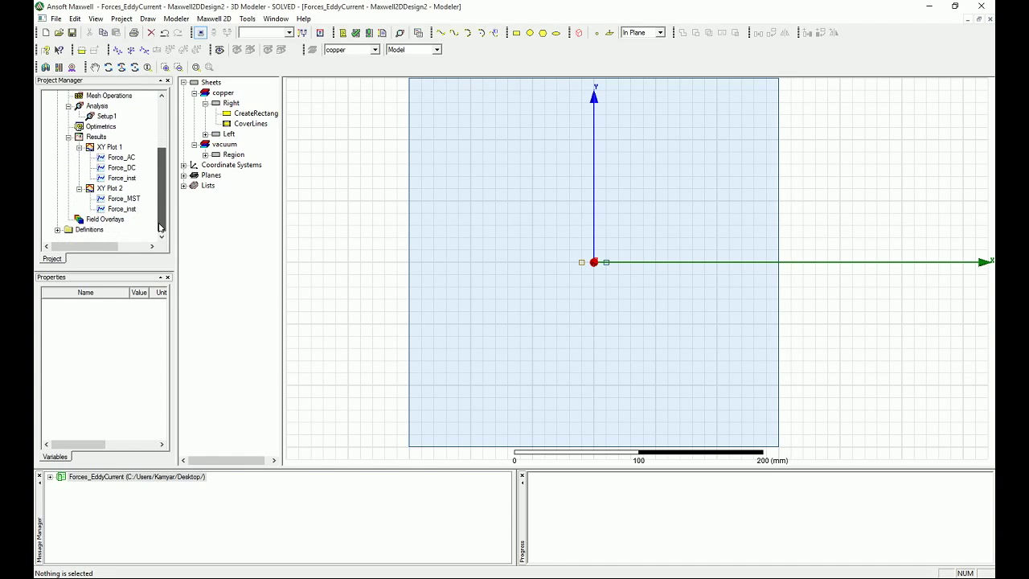
double_click(125, 199)
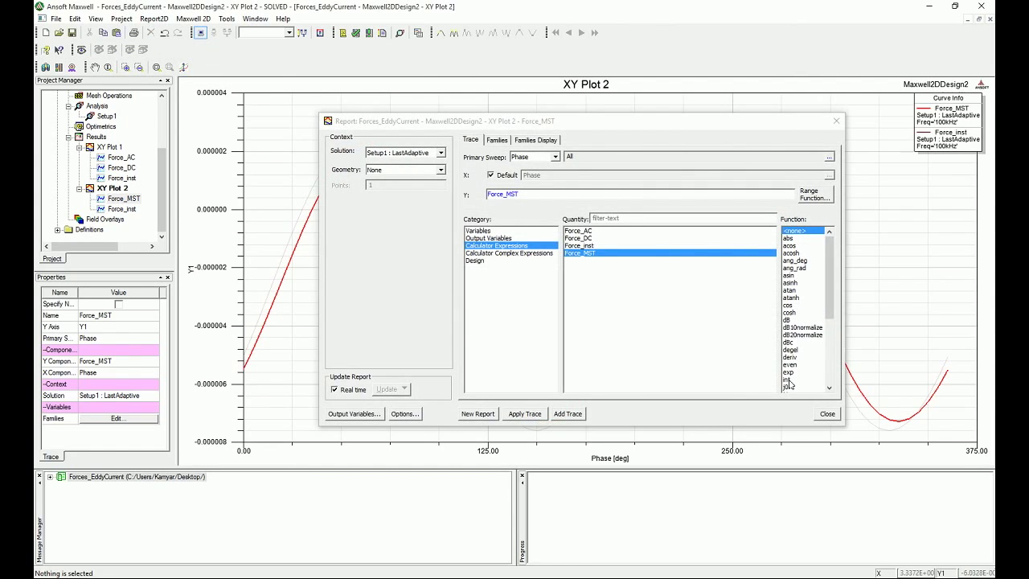
left_click(823, 414)
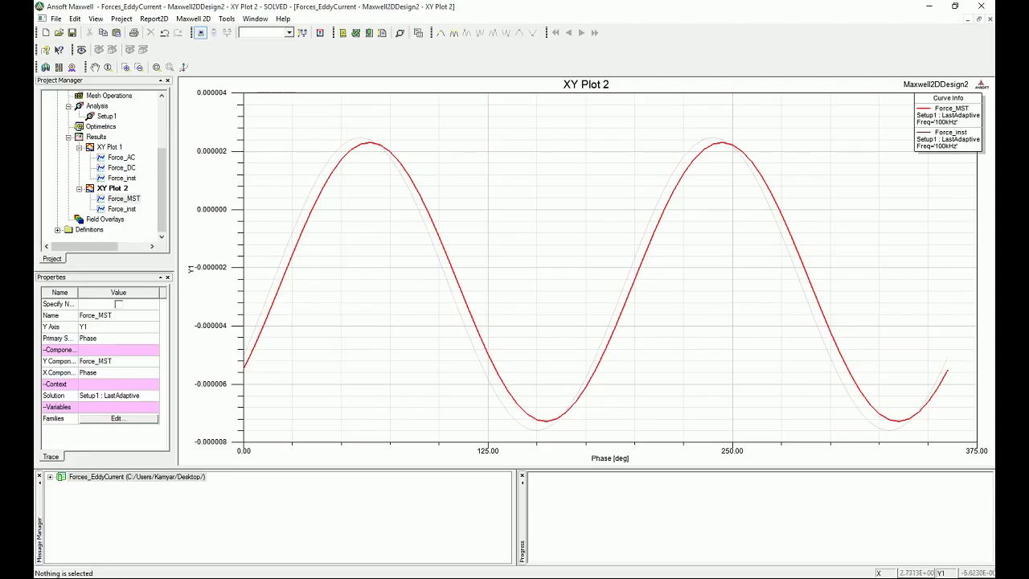
left_click(161, 126)
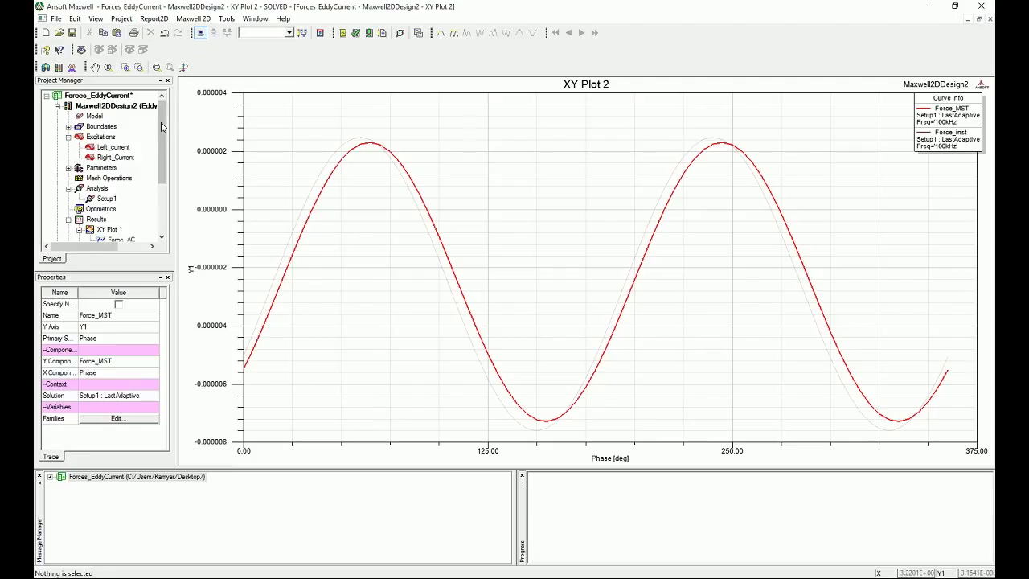
Collapse Maxwell2DDesign2 and reopen its modeler showing the copper and vacuum sheets
left_click(57, 105)
left_click(103, 106)
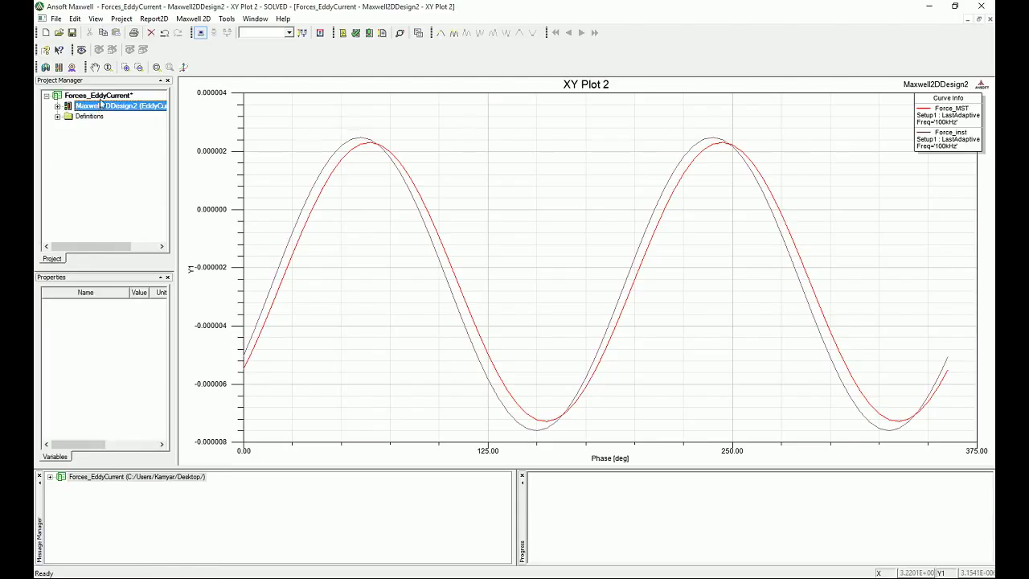
left_click(101, 97)
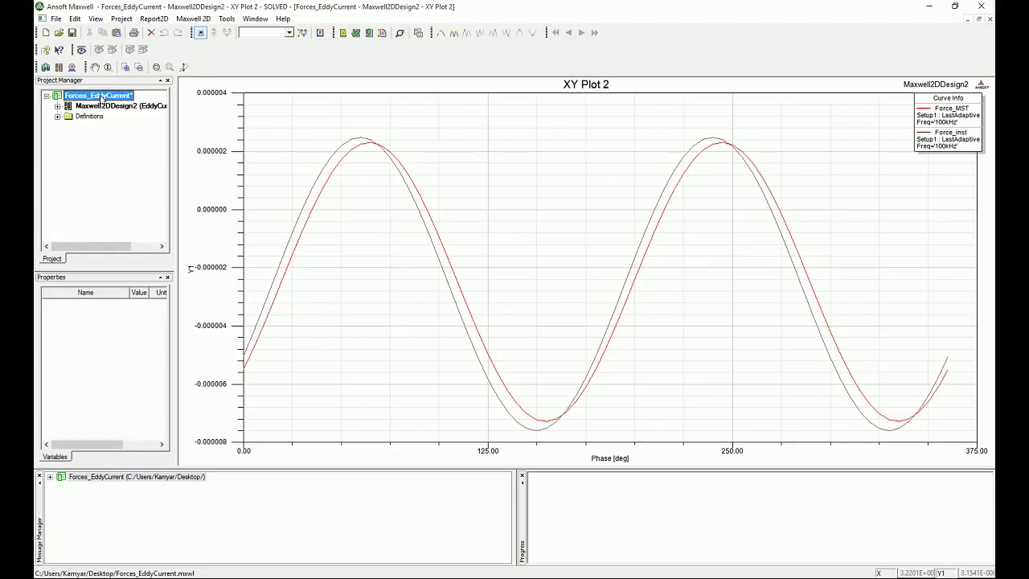
left_click(45, 68)
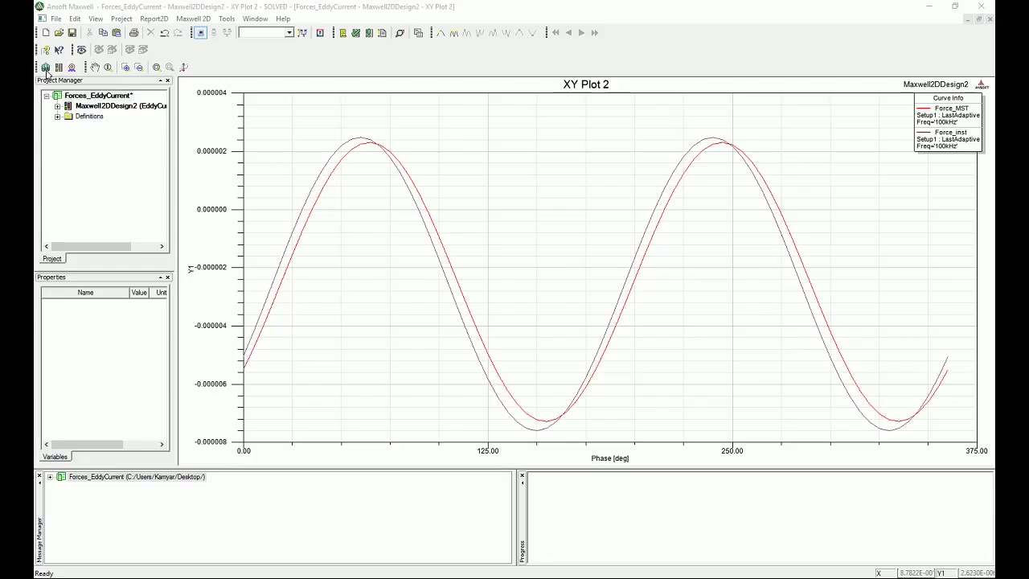
double_click(139, 106)
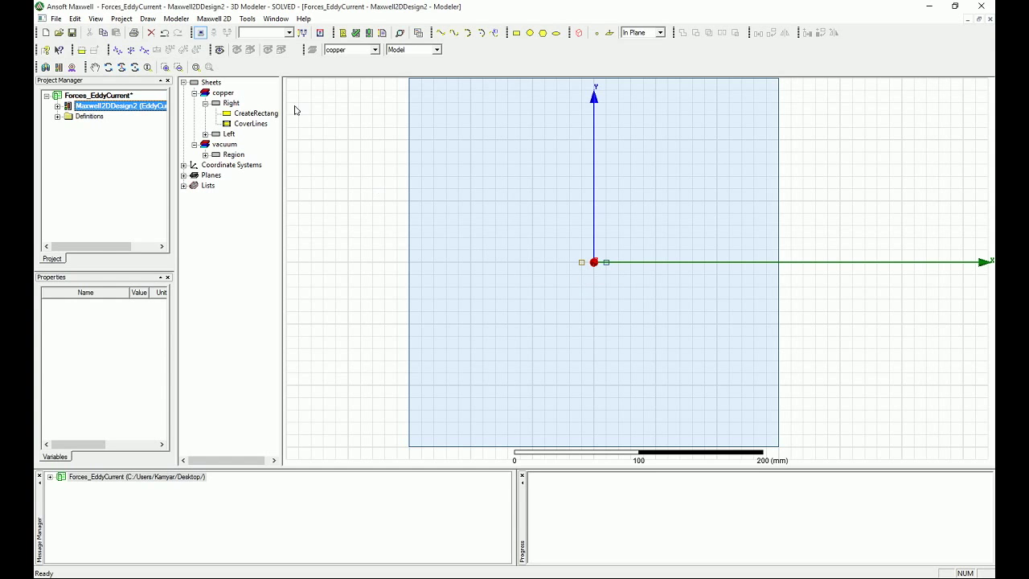
Insert Maxwell3DDesign1 and switch its solution type from Magnetostatic to Eddy Current
left_click(45, 67)
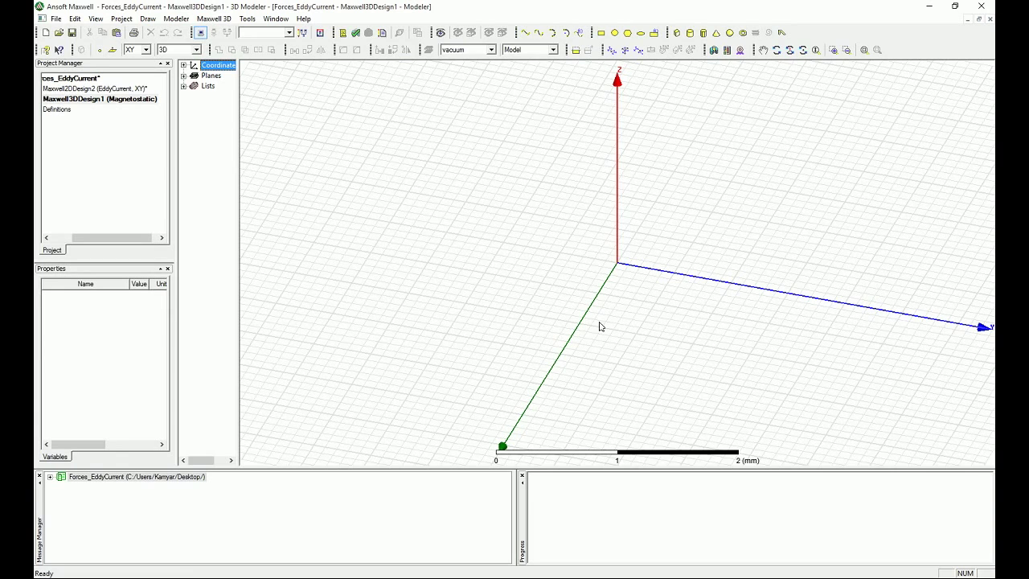
left_click(622, 315)
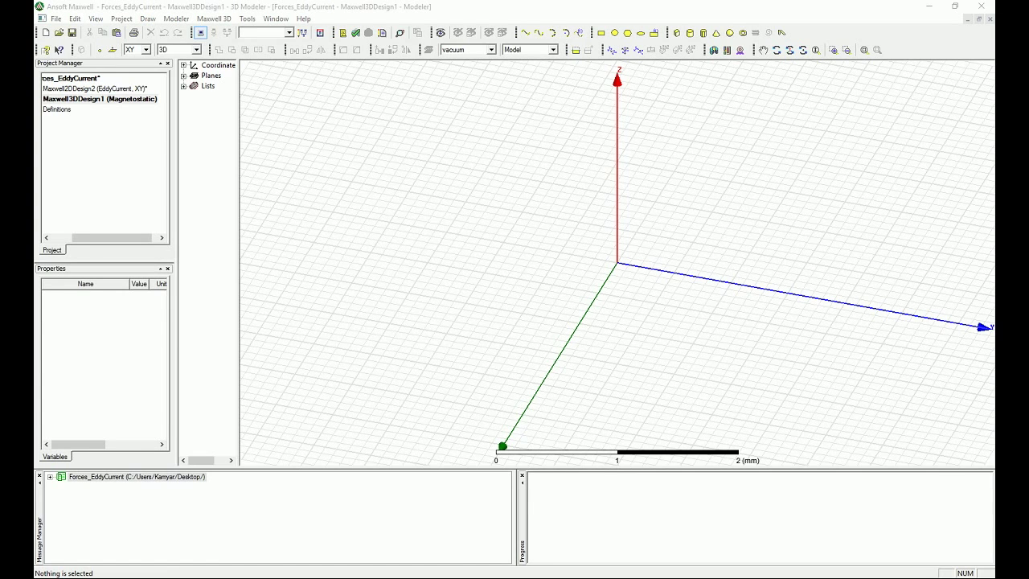
left_click(207, 18)
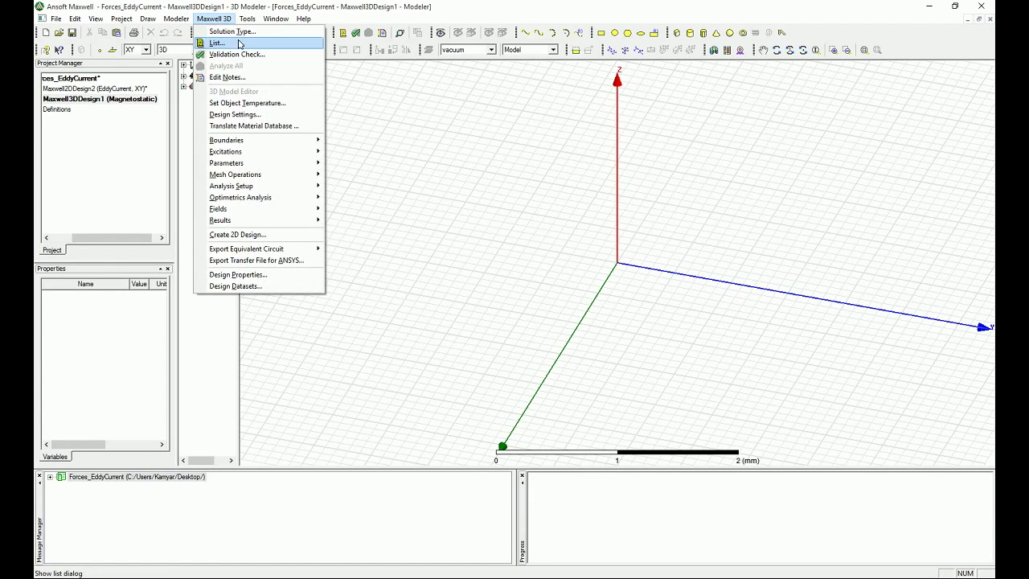
left_click(233, 31)
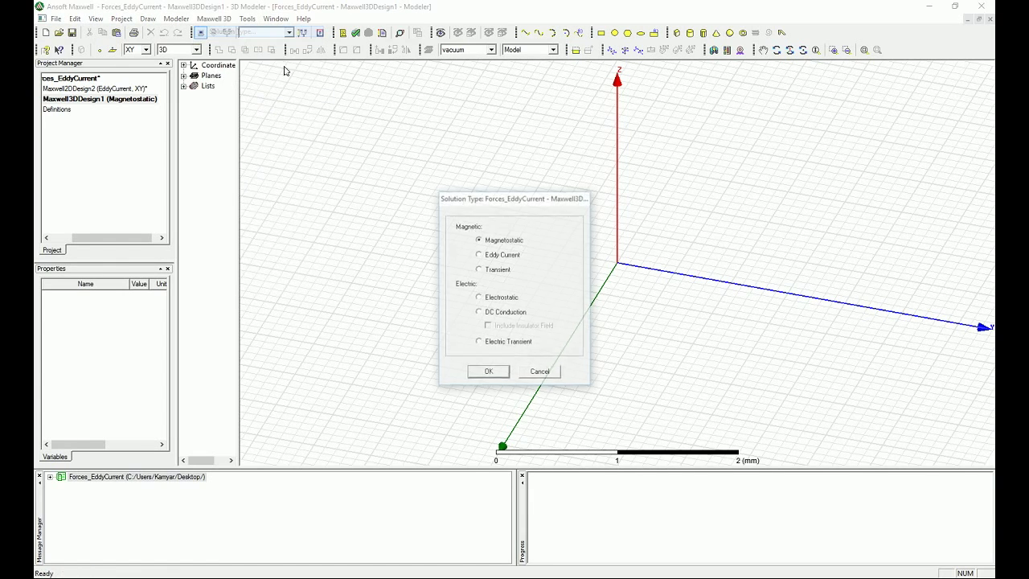
left_click(497, 257)
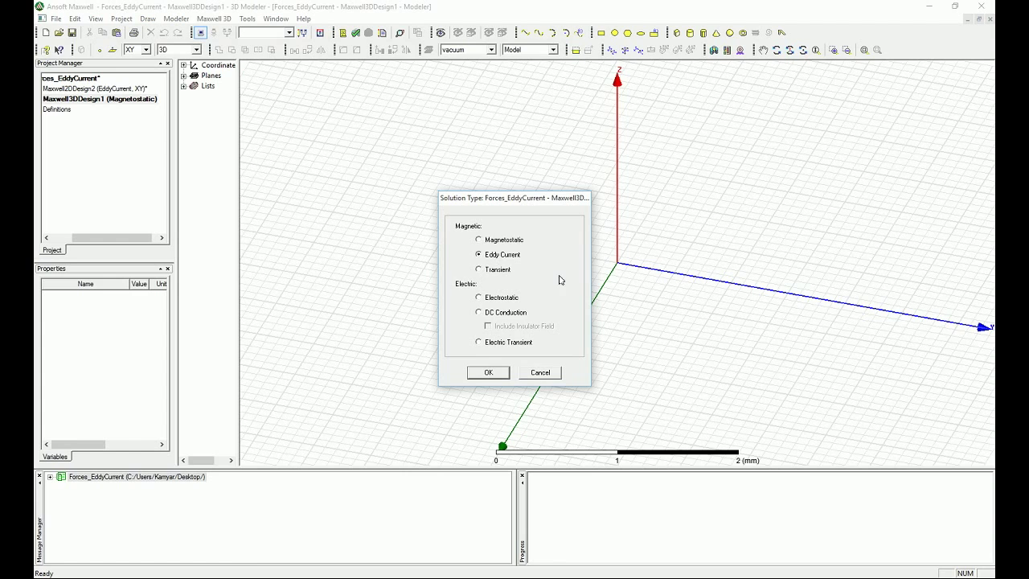
left_click(495, 373)
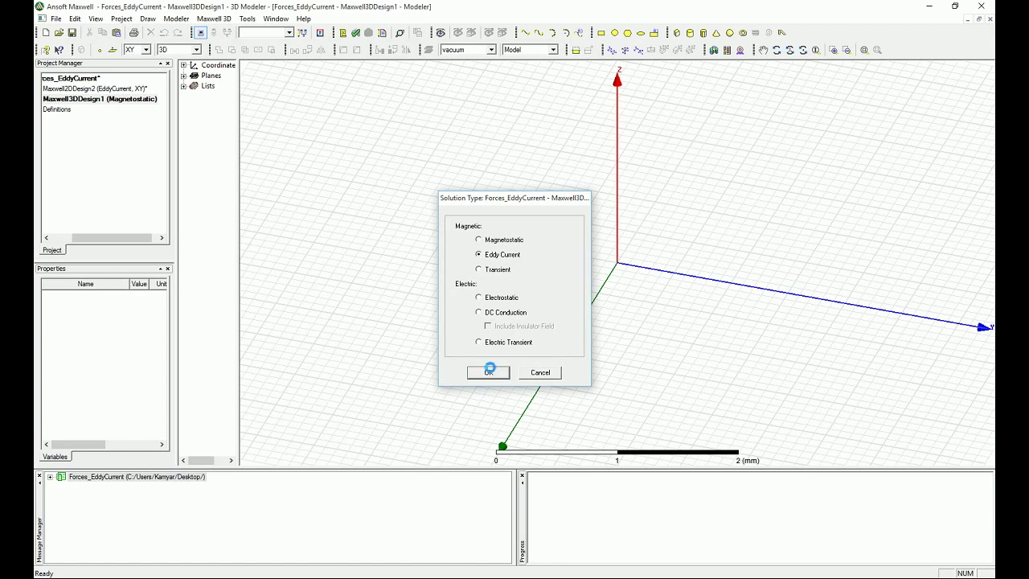
left_click(231, 22)
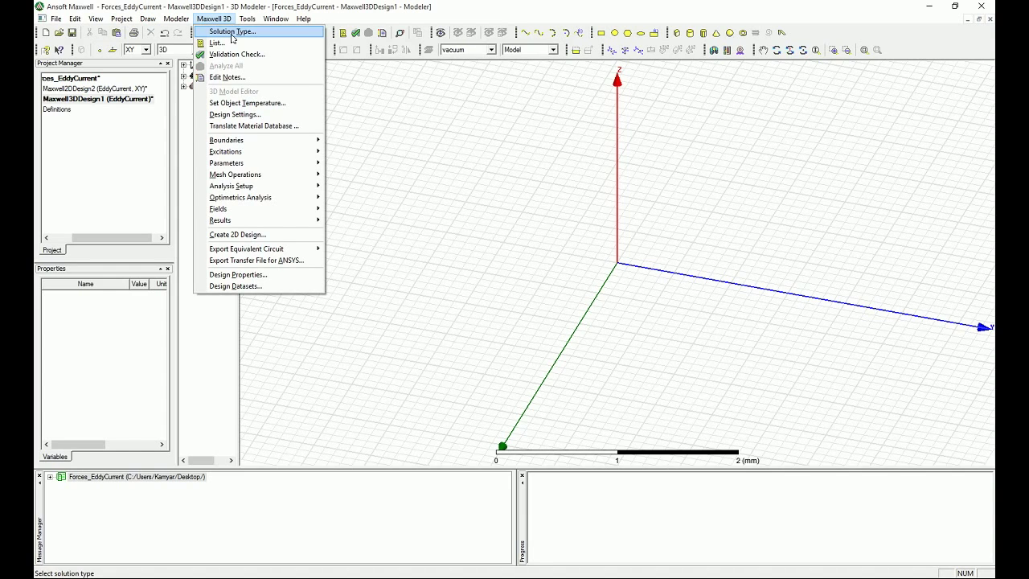
left_click(761, 254)
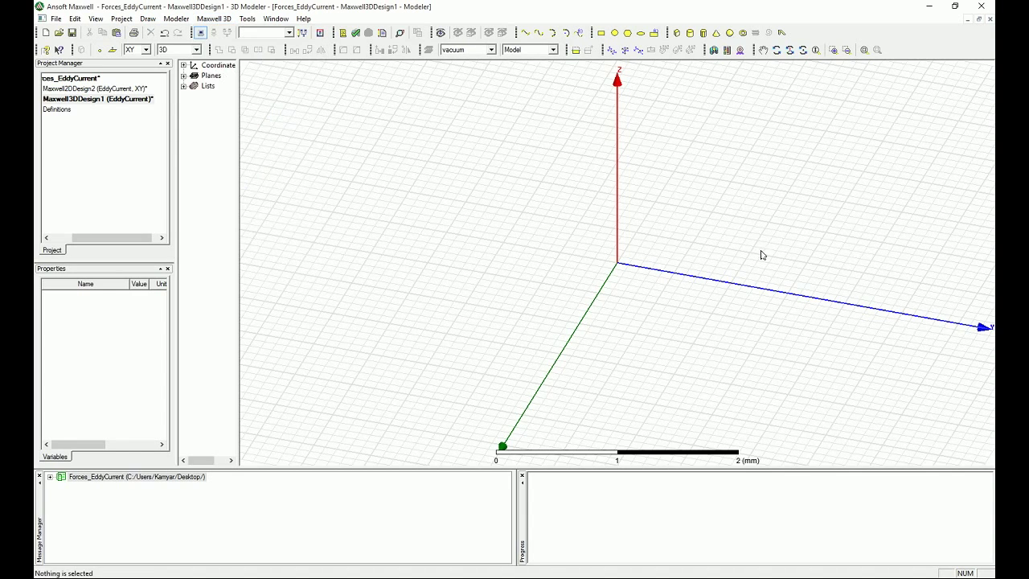
Start a box with its first corner at (-150, 1, 0) mm
left_click(675, 33)
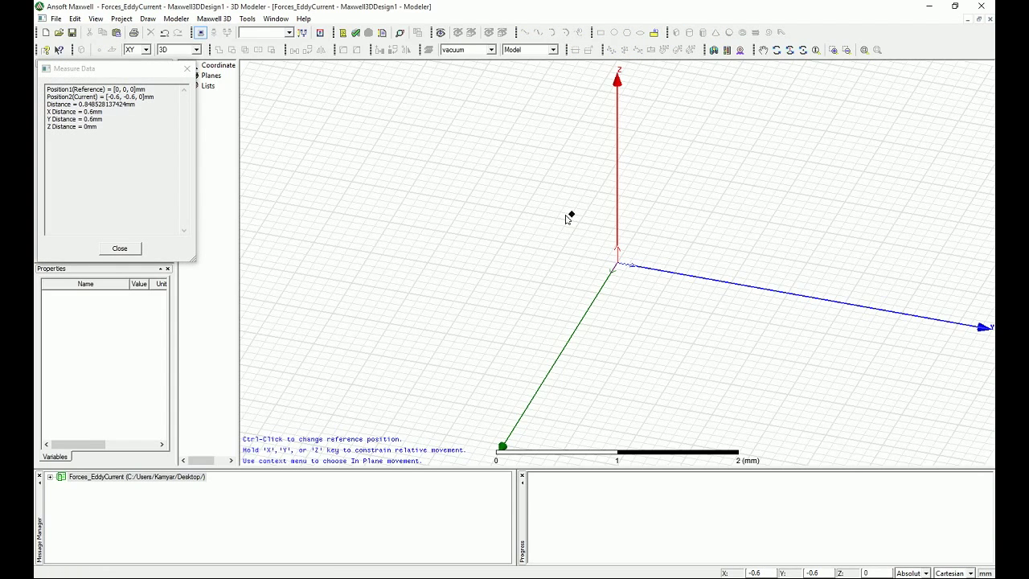
type("-150")
key("Tab")
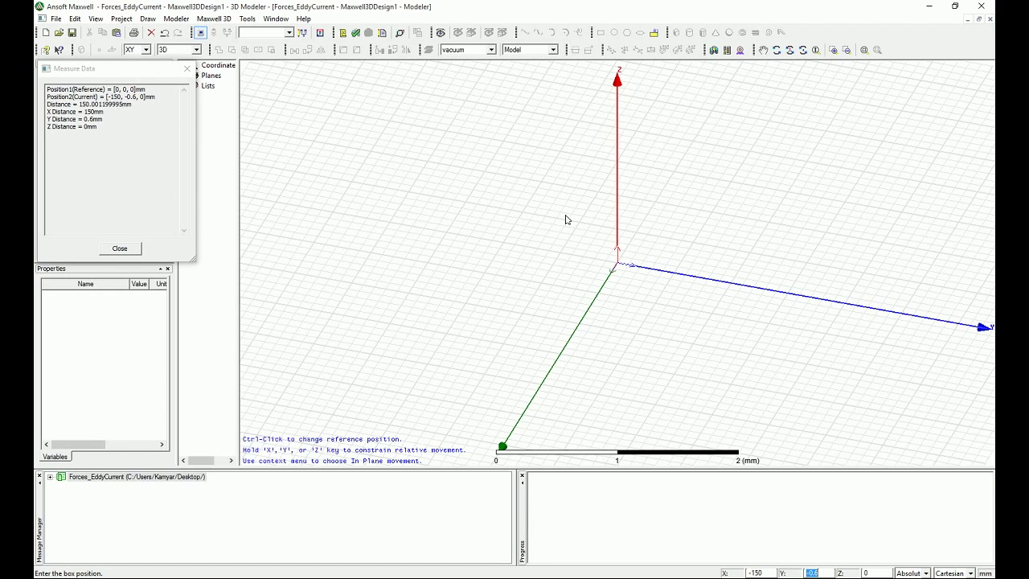
type("-150")
key("Tab")
type("-")
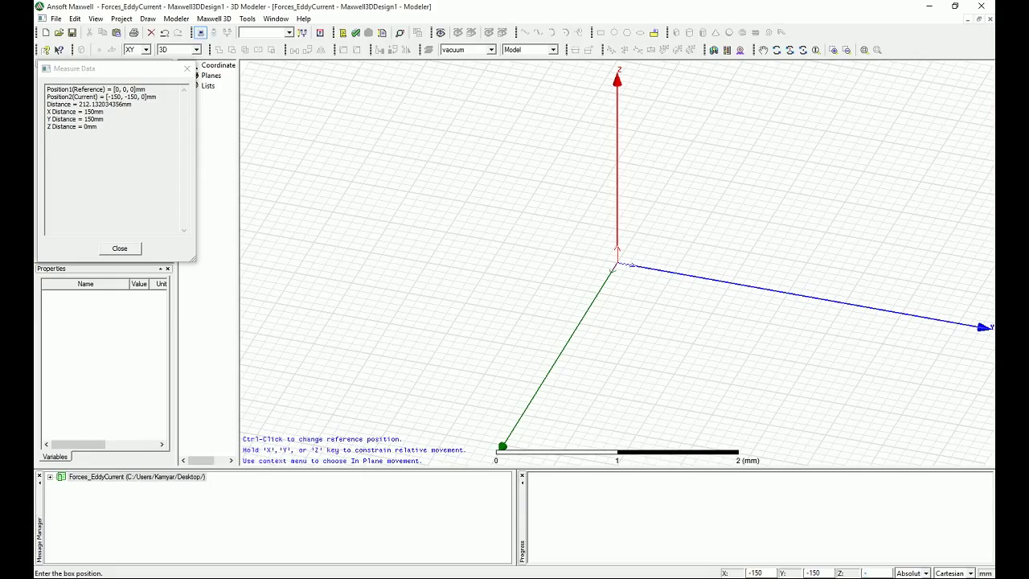
type("150")
key("Return")
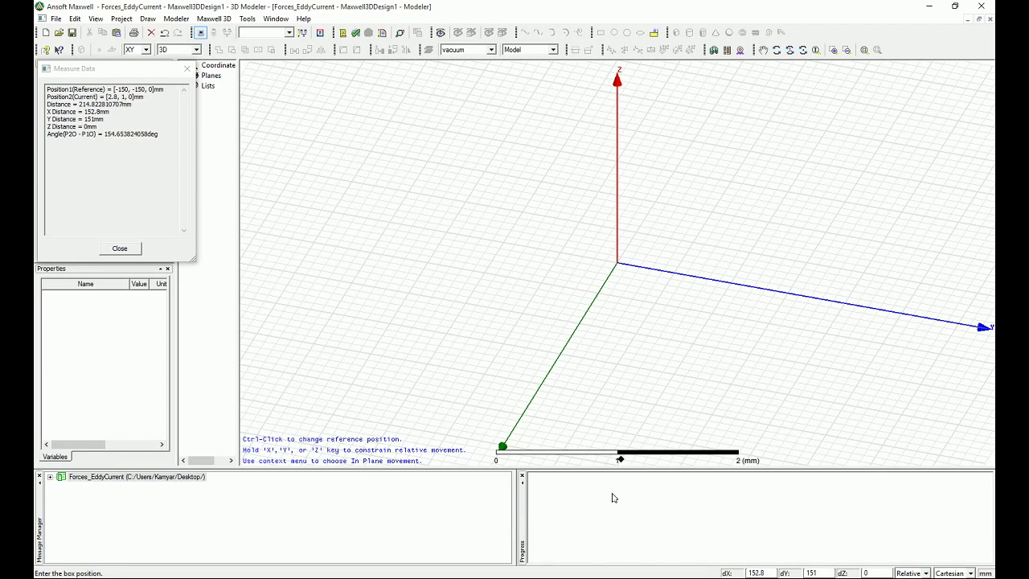
double_click(759, 572)
type("0")
key("Return")
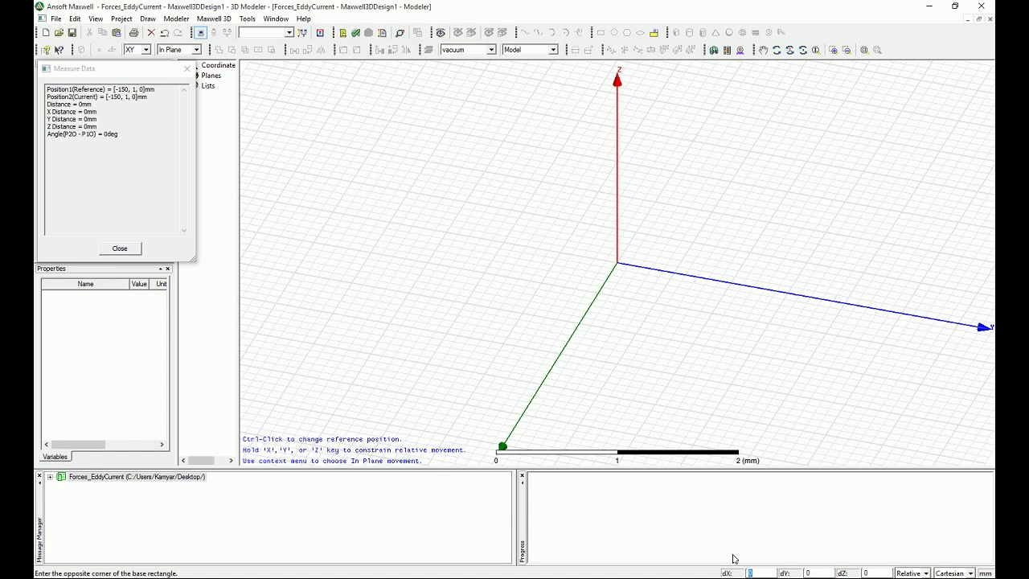
Size the box to dX 10, dY 300, dZ 300 mm to finish Box1
type("10")
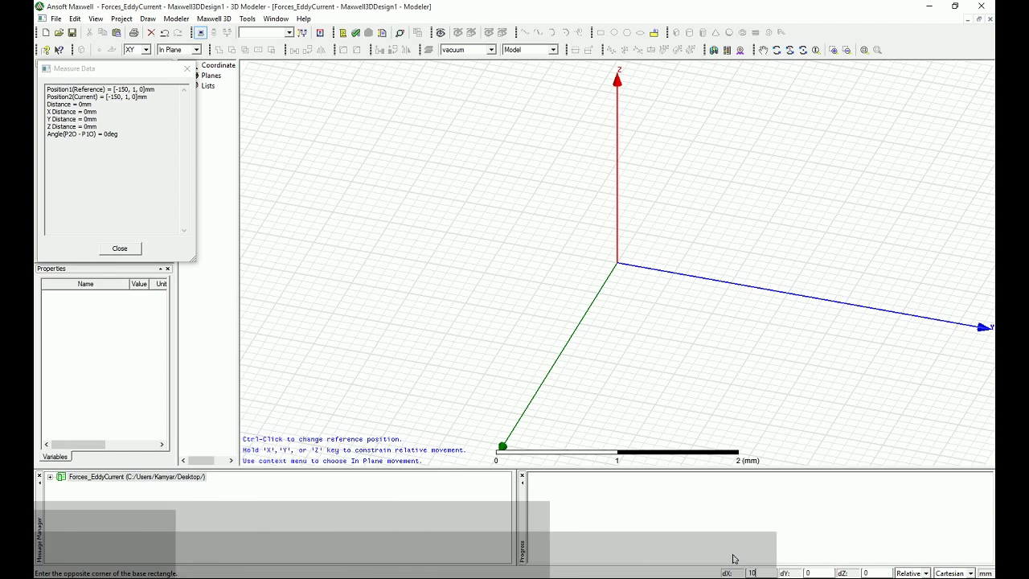
key("Tab")
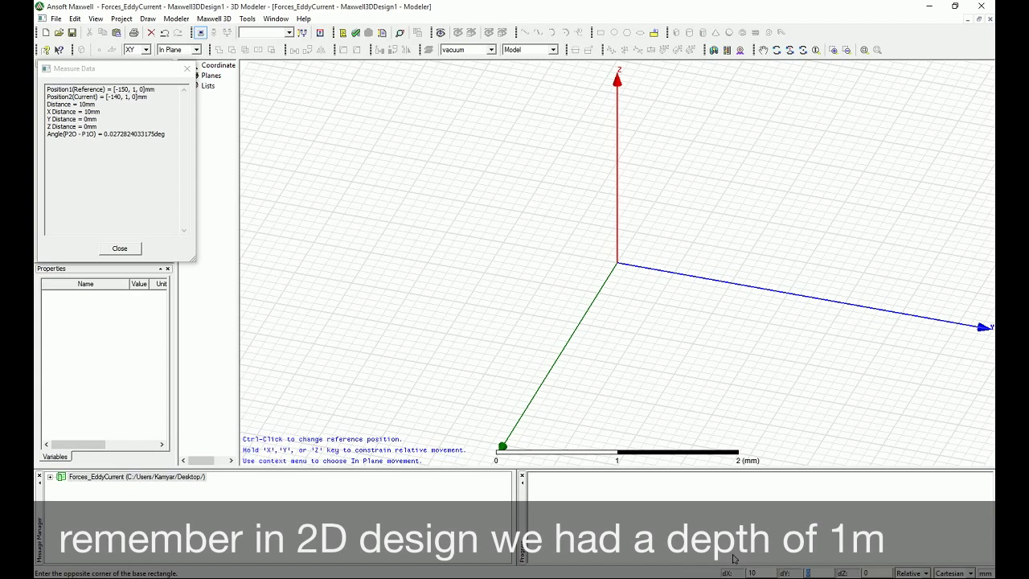
type("300")
key("Tab")
type("3")
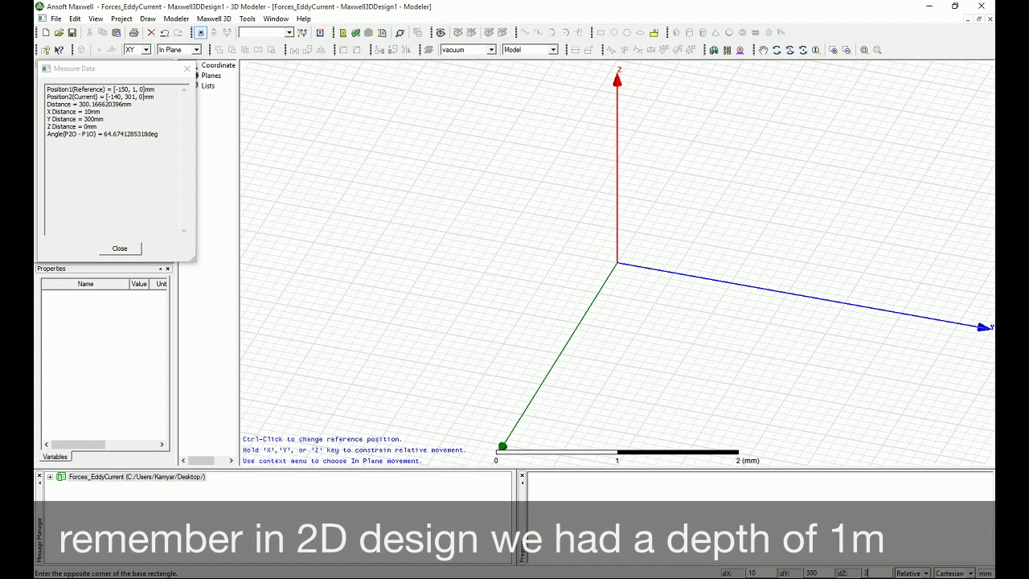
type("00")
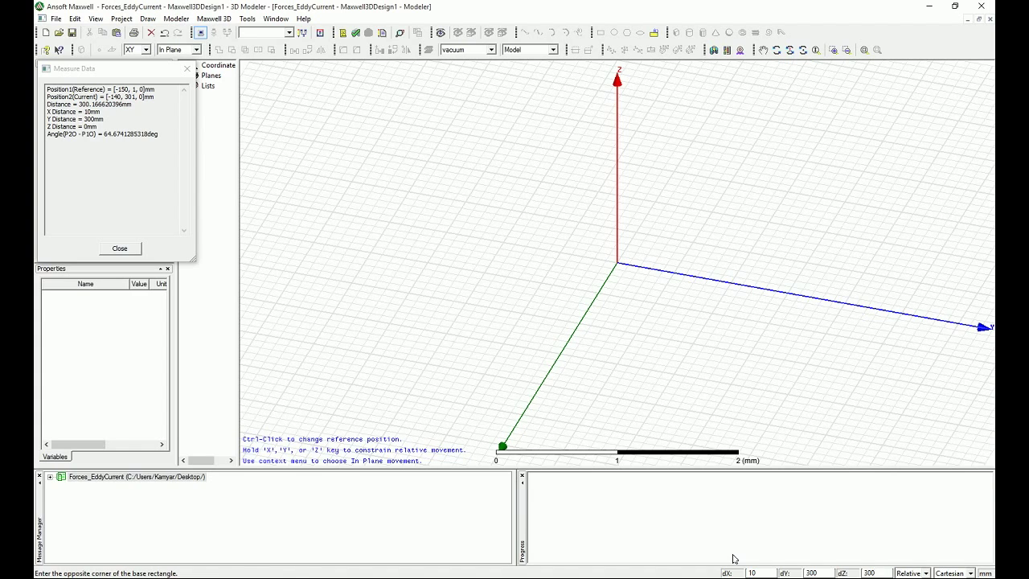
key("Return")
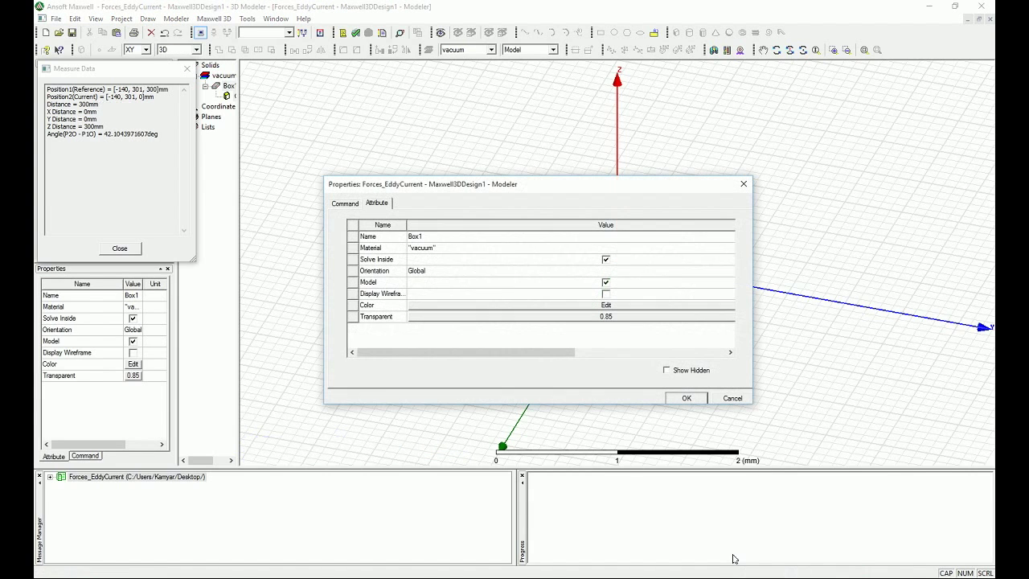
Change Box1's Name to Region in its properties and close the dialog
left_click(443, 235)
type("Plate")
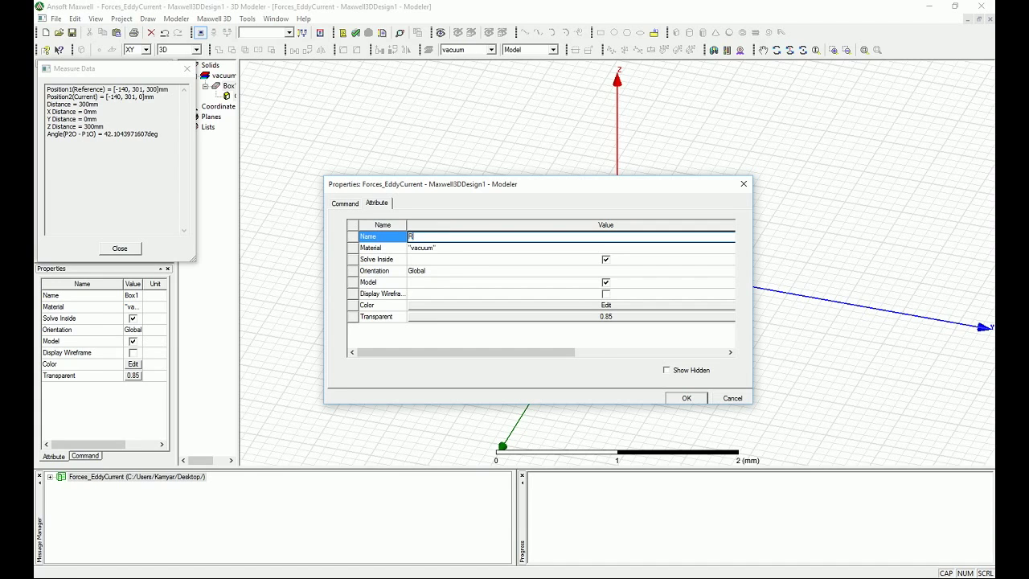
key("Return")
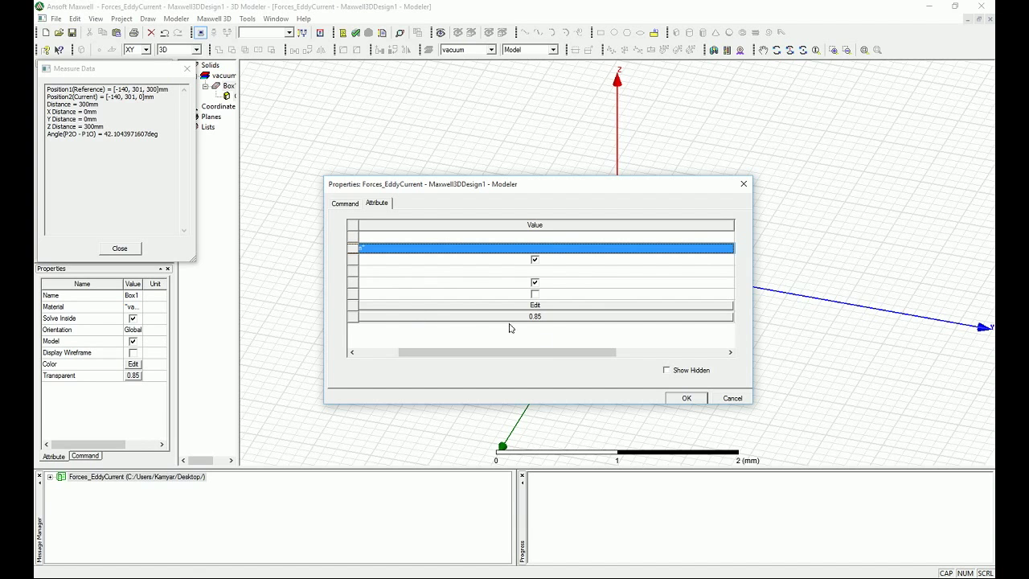
left_click(685, 398)
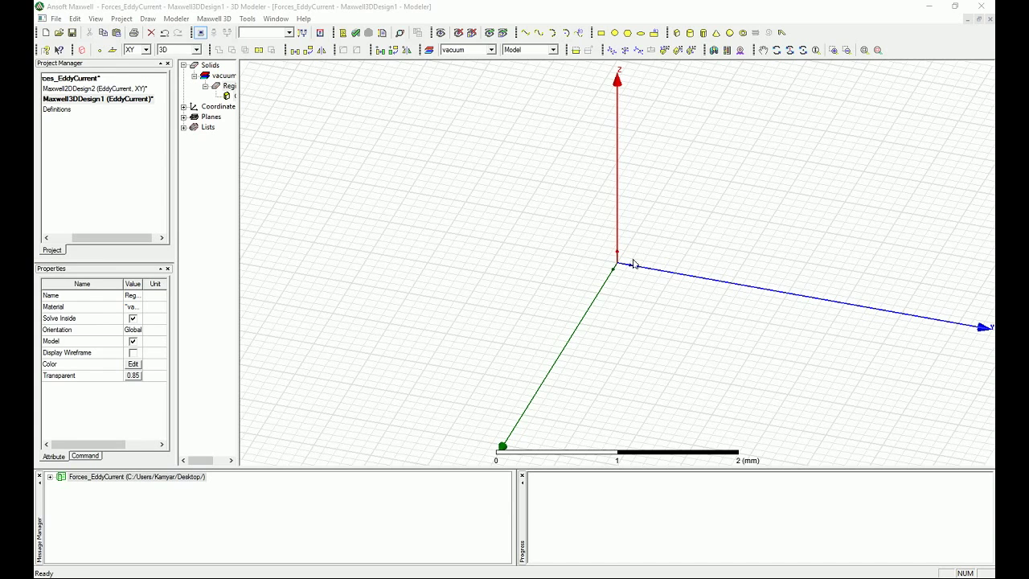
left_click(754, 269)
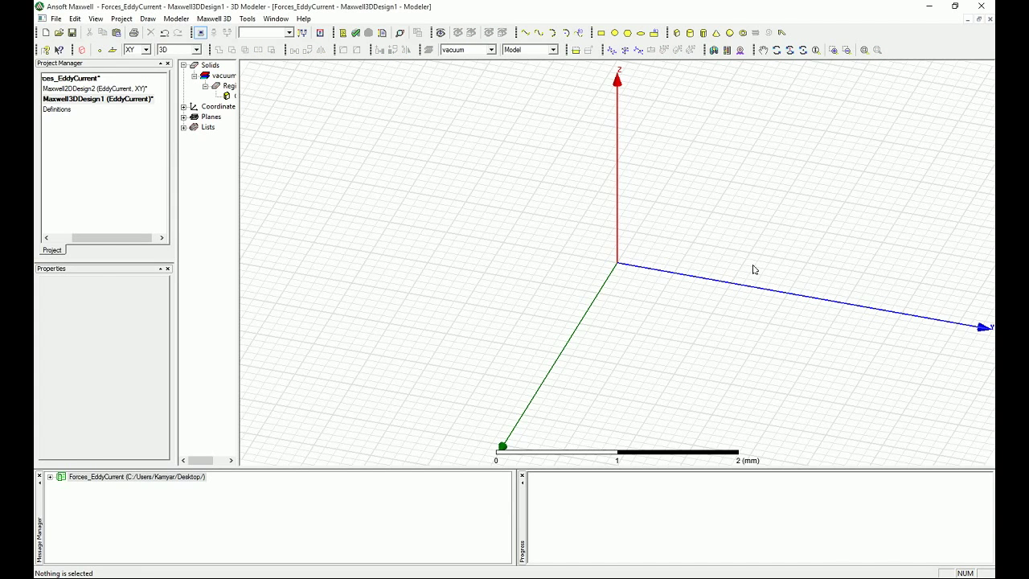
Set the Region box's CreateBox Position to 0,-150,-150 mm and apply it
key("ctrl+d")
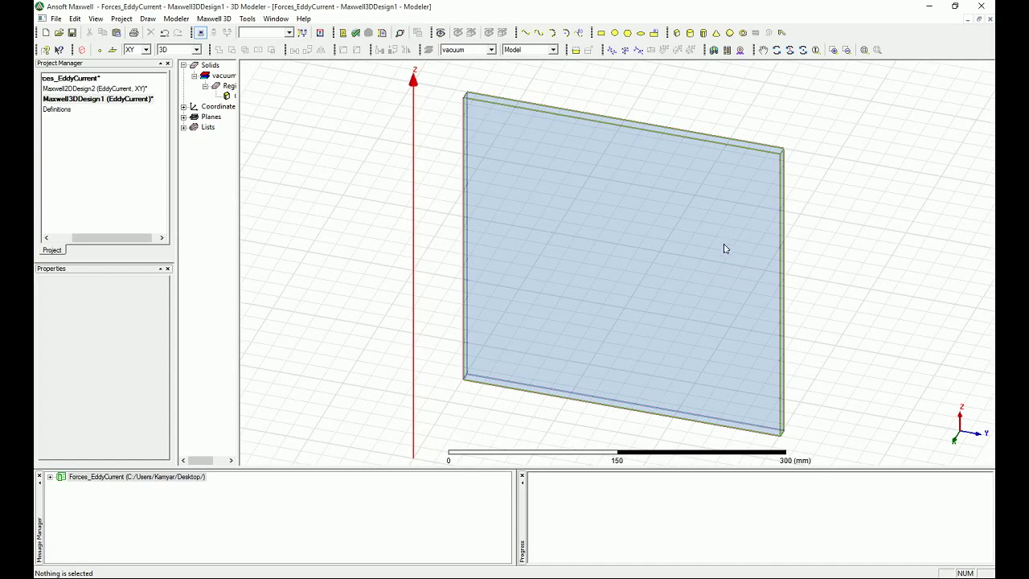
scroll(723, 249, "down", 2)
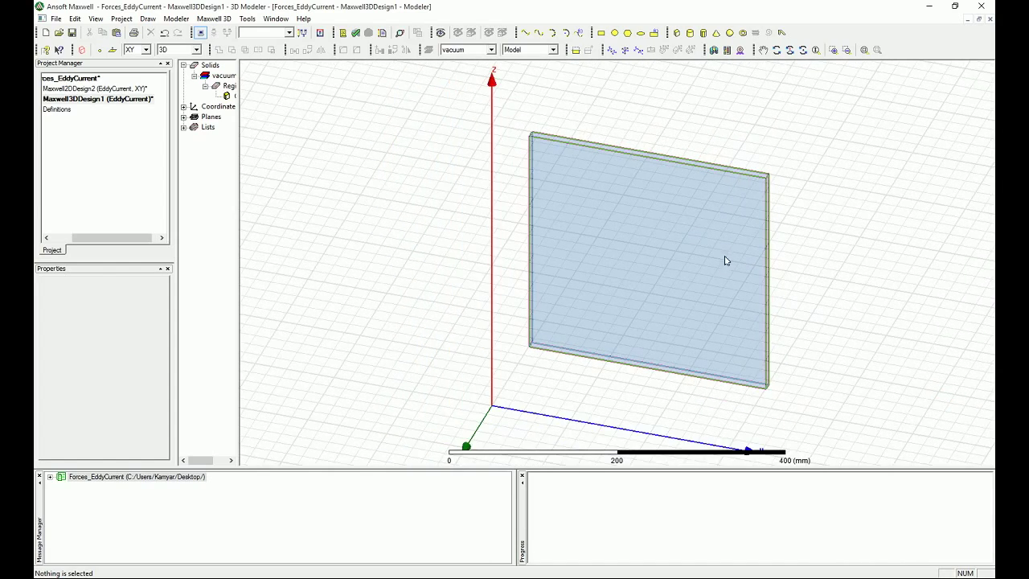
scroll(673, 369, "down", 2)
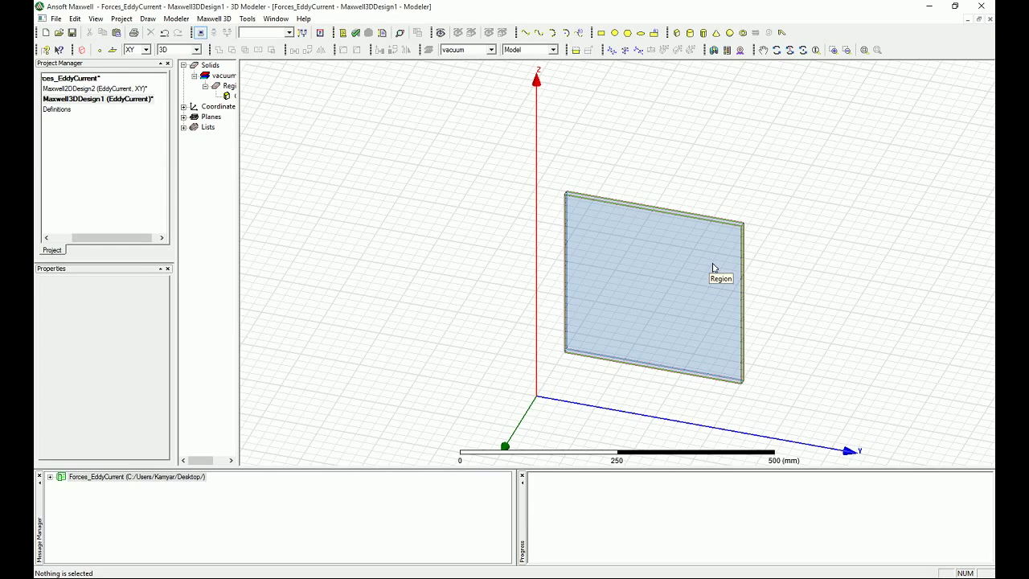
left_click(700, 328)
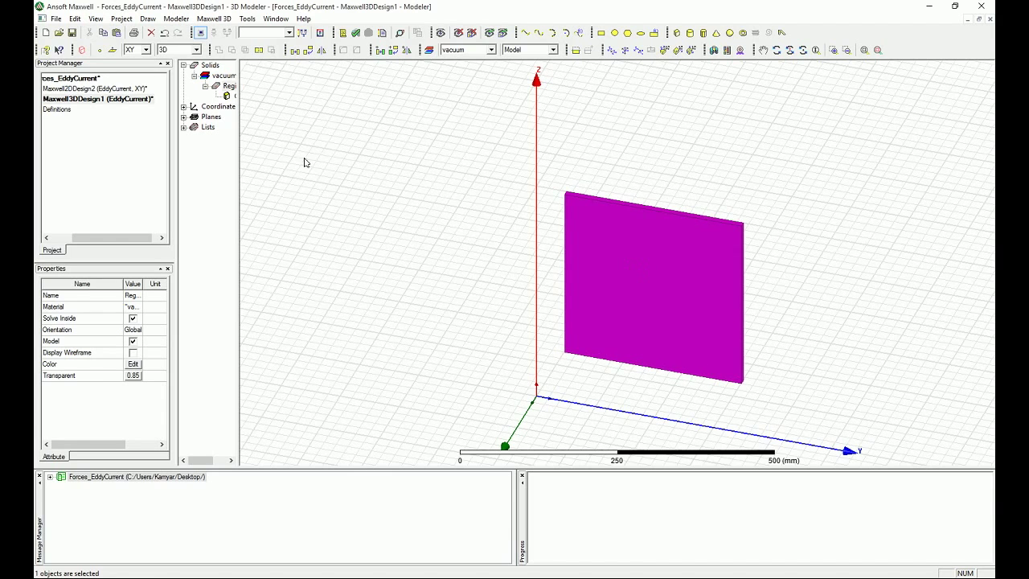
left_click_drag(239, 83, 285, 83)
double_click(249, 96)
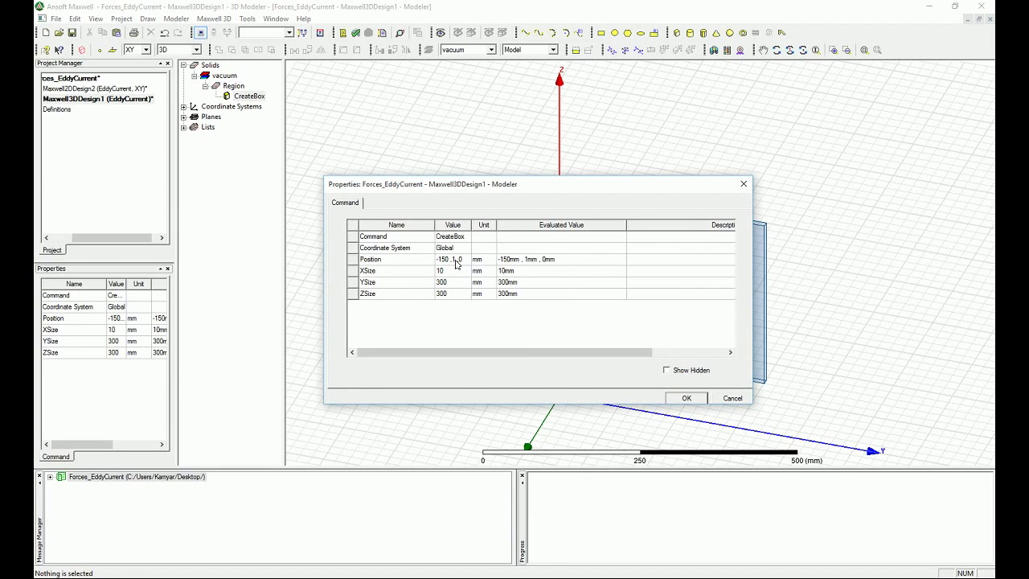
left_click(454, 265)
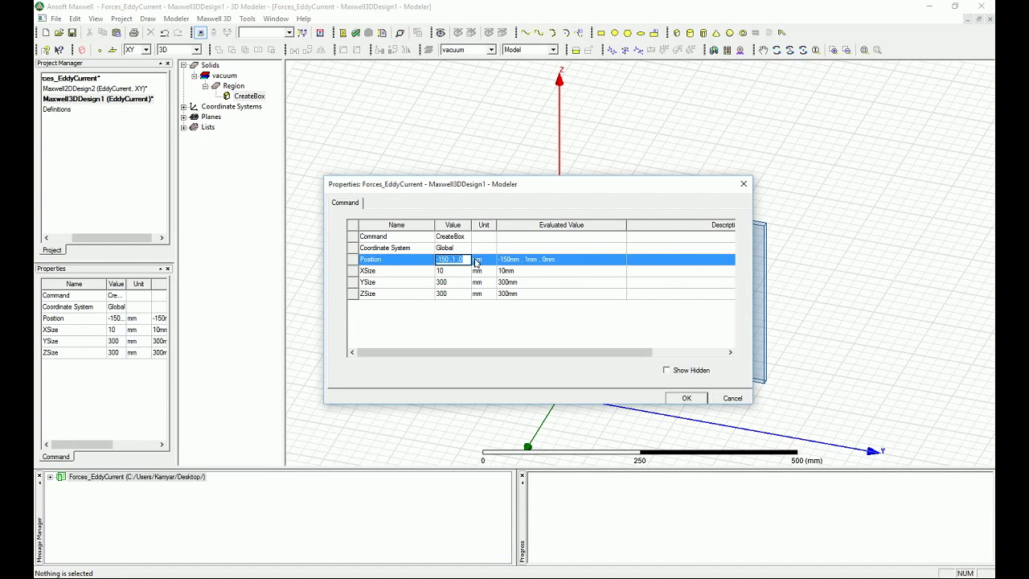
type("0,-150,-")
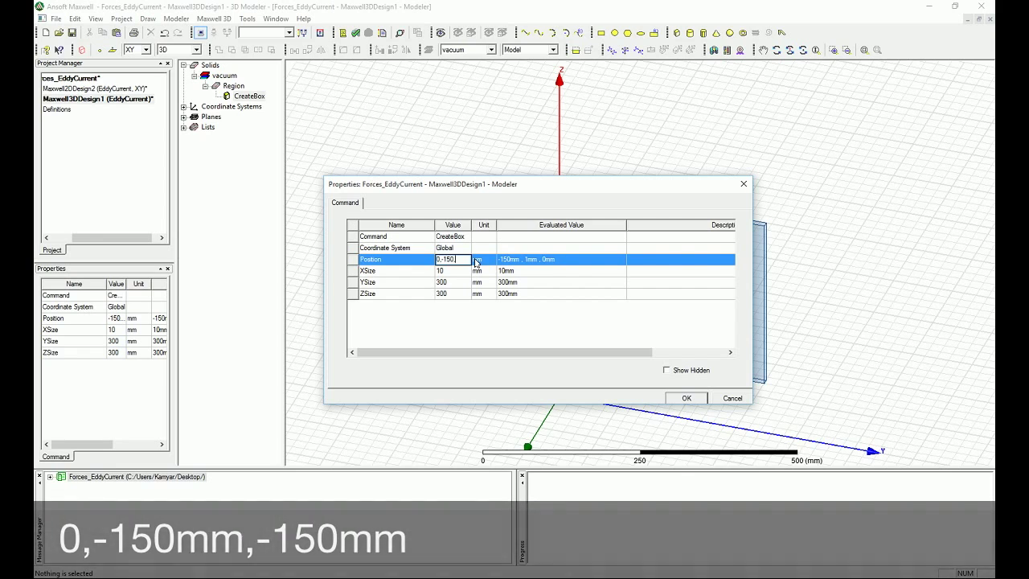
type("150")
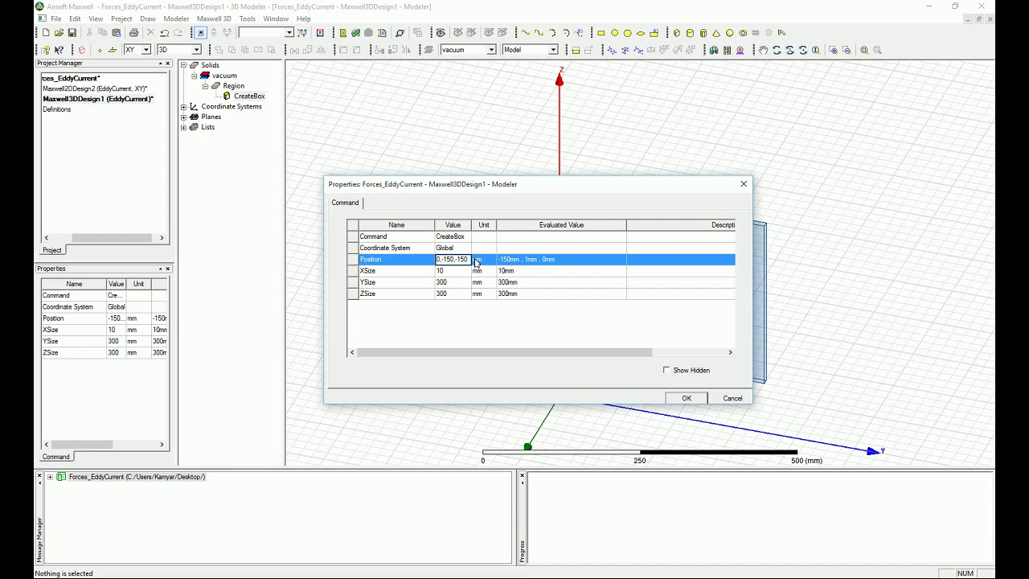
left_click(463, 271)
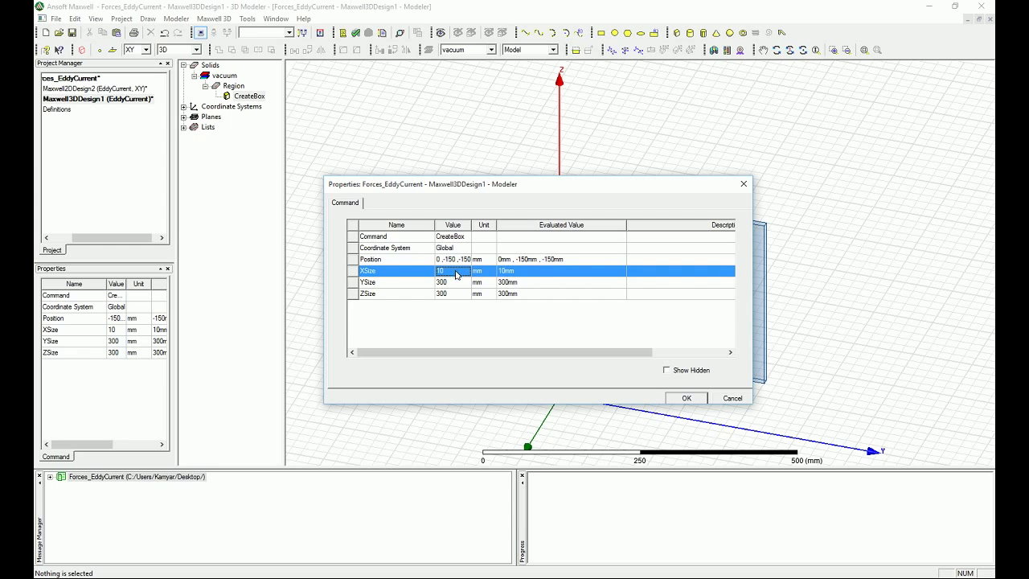
left_click(688, 398)
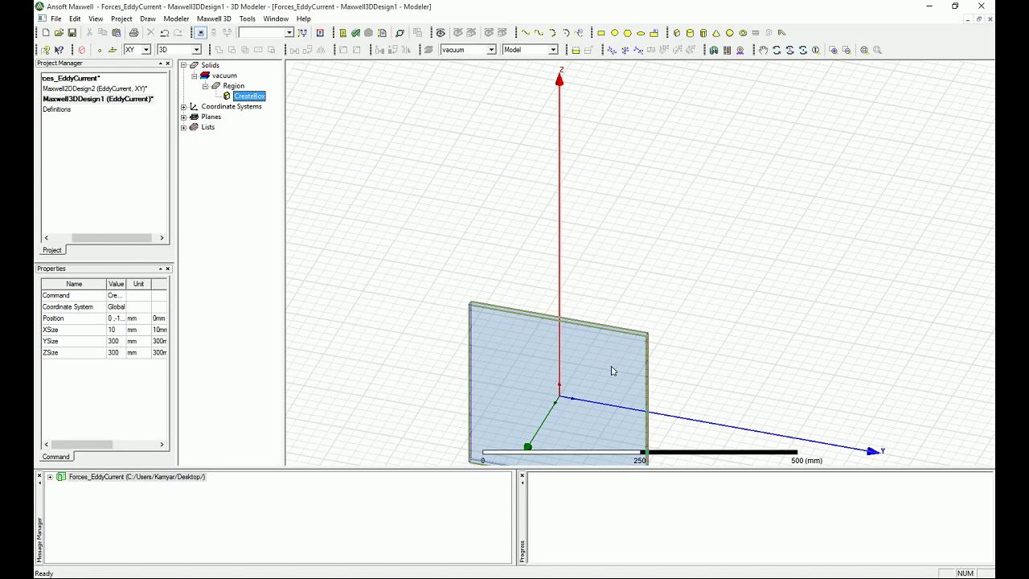
left_click(780, 360)
Fit the view and rotate it square onto the Region box's Y–Z face
key("ctrl+d")
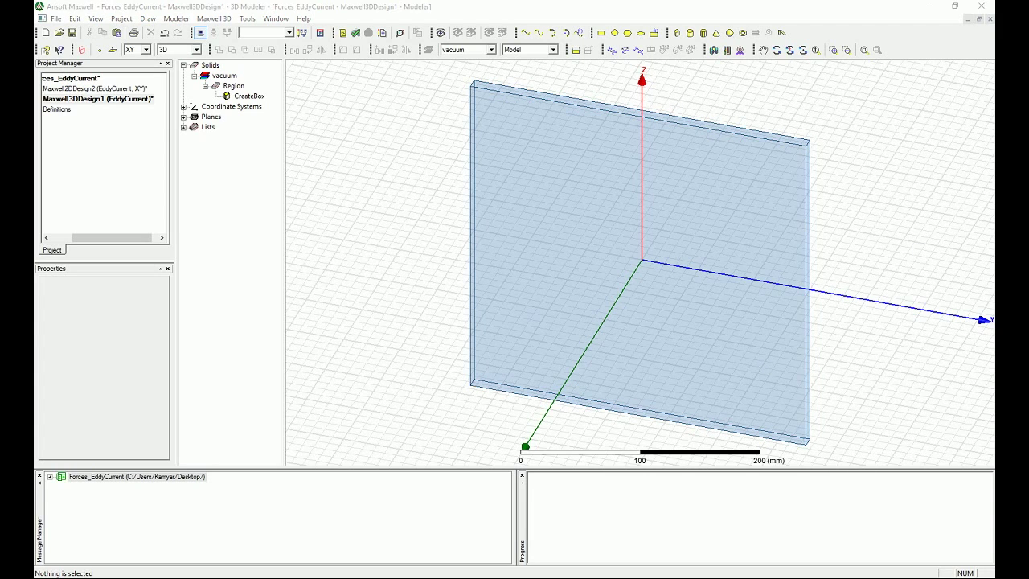
left_click(836, 317)
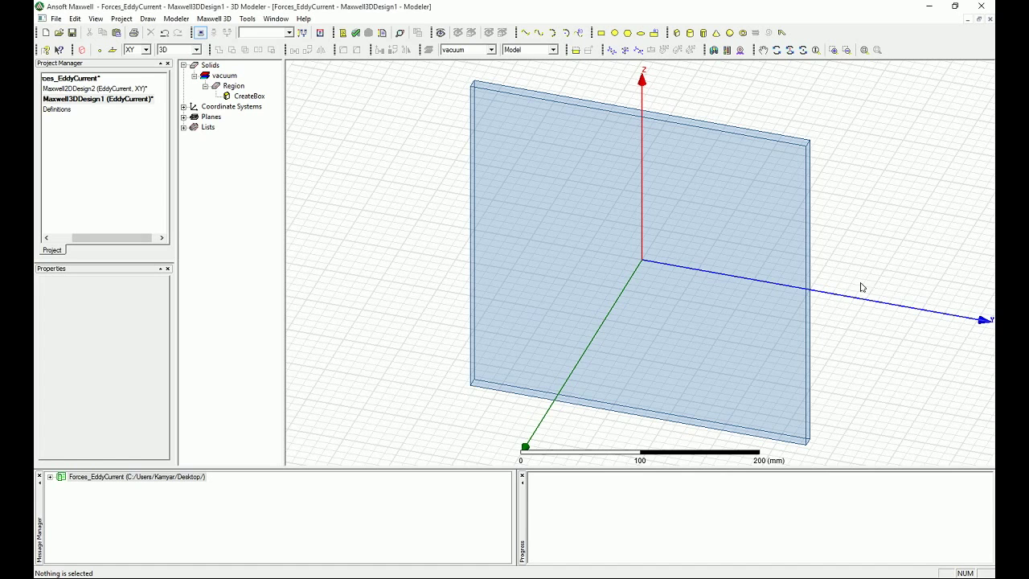
left_click(801, 51)
left_click_drag(808, 214, 834, 182)
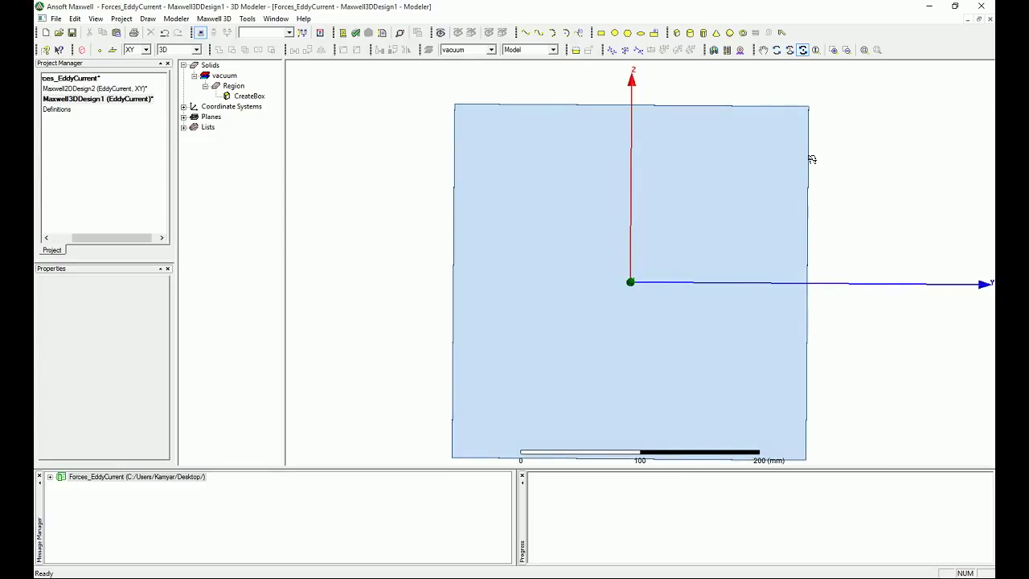
left_click_drag(969, 278, 935, 282)
key("Escape")
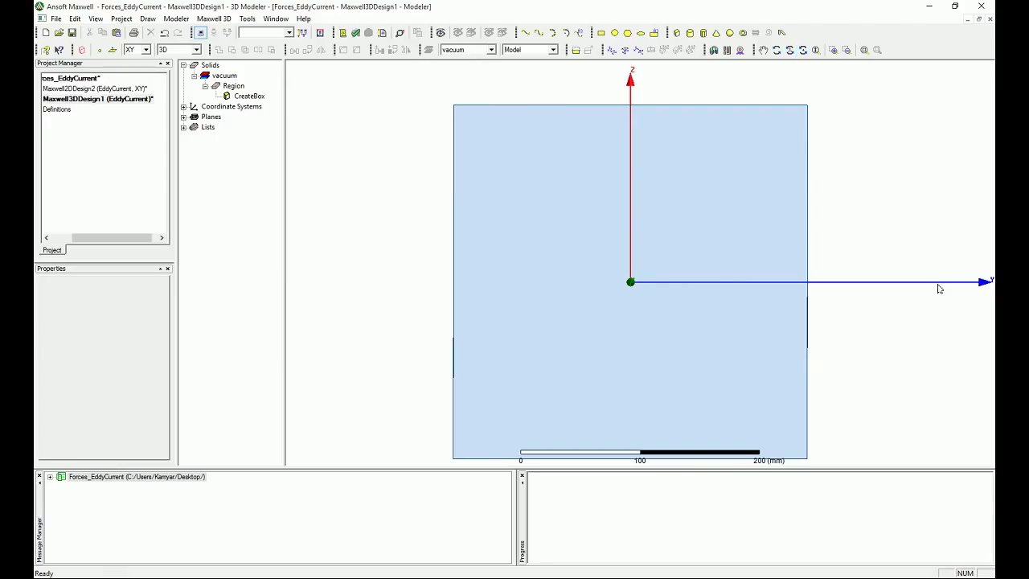
Start a new box with its corner at (0, -12, -2) mm
left_click(678, 34)
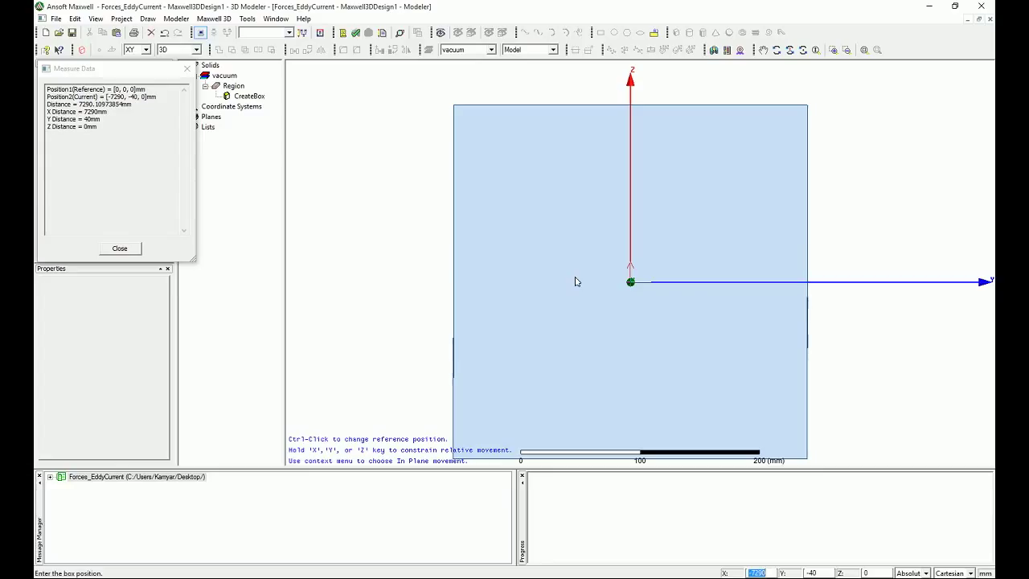
type("0")
key("Tab")
type("-12")
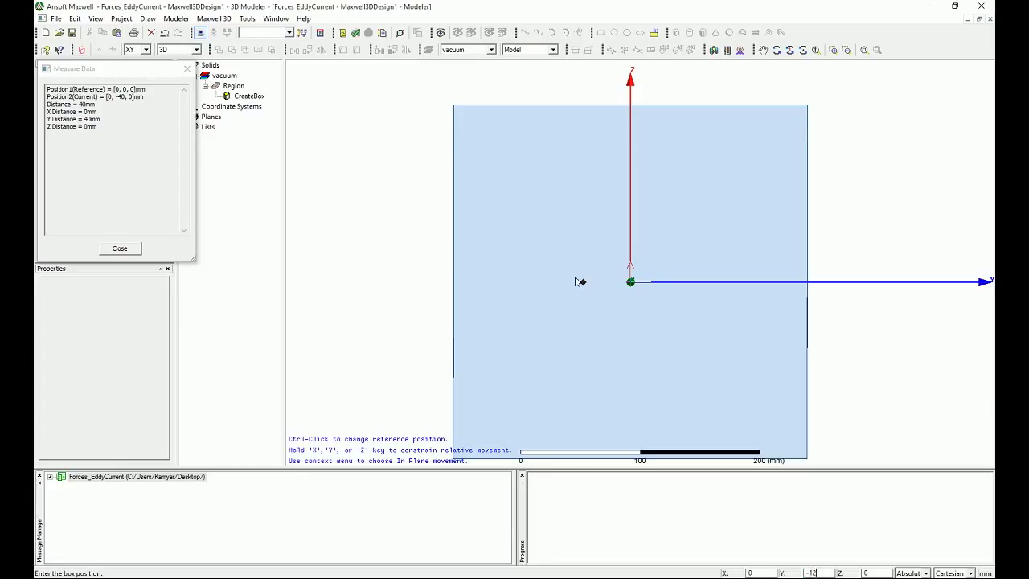
key("Tab")
type("-2")
key("Return")
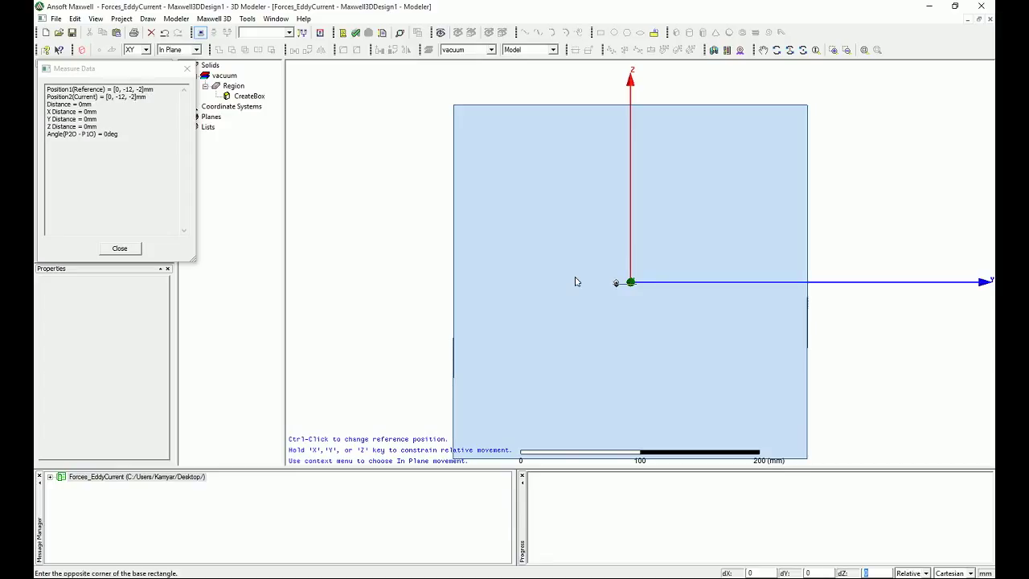
Give the box sizes dX 10, dY 4, dZ 4 mm to finish it
key("Tab")
type("10")
key("Tab")
type("4")
key("Tab")
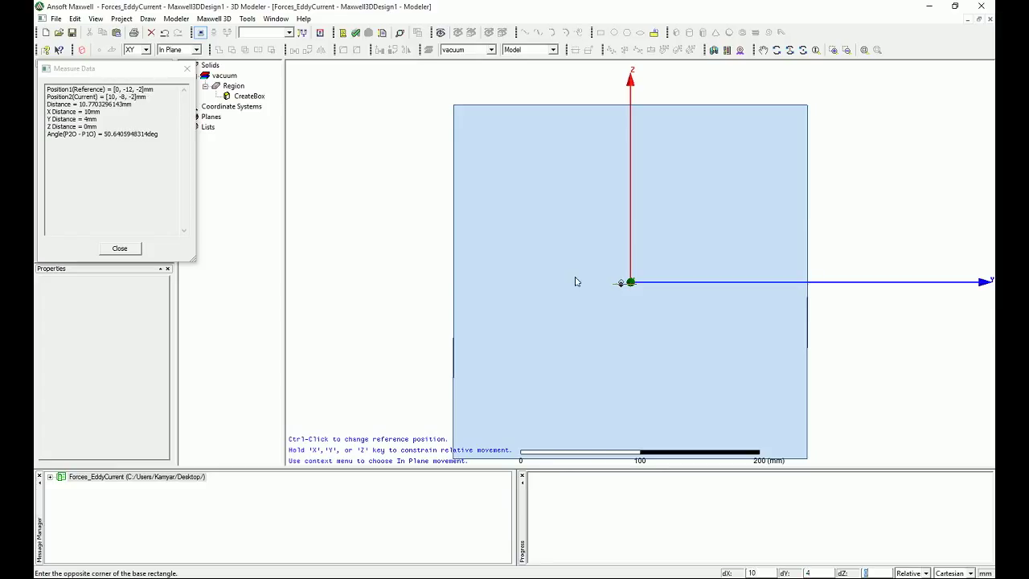
type("4")
key("Return")
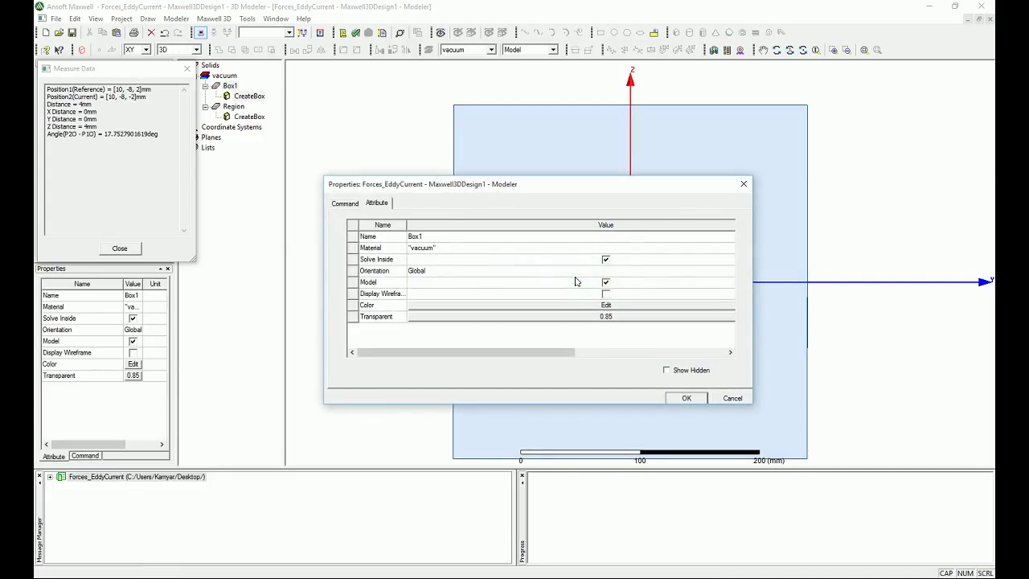
Set the box's name to Left, material to copper and colour to yellow
left_click(550, 238)
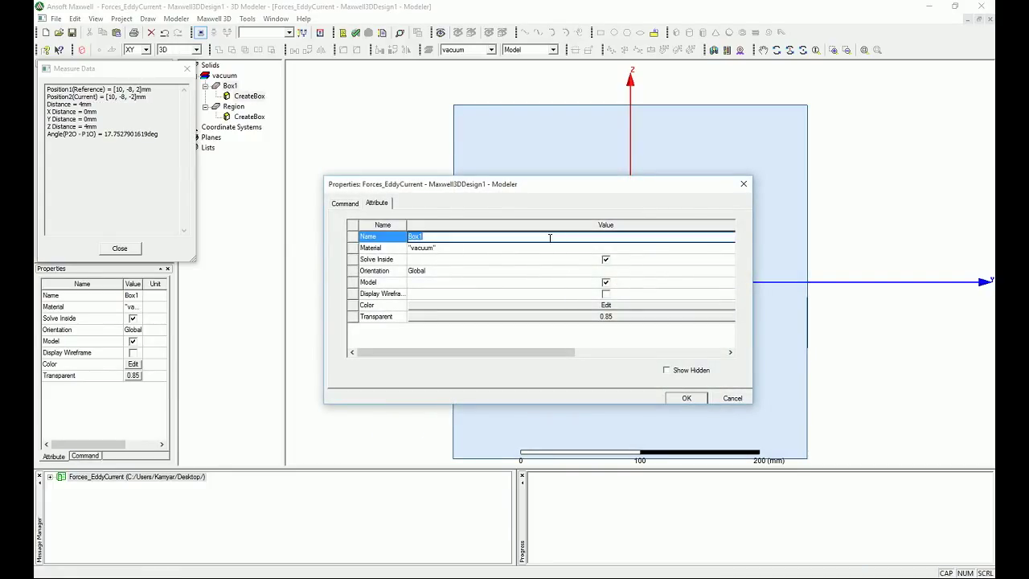
type("Left")
left_click(479, 247)
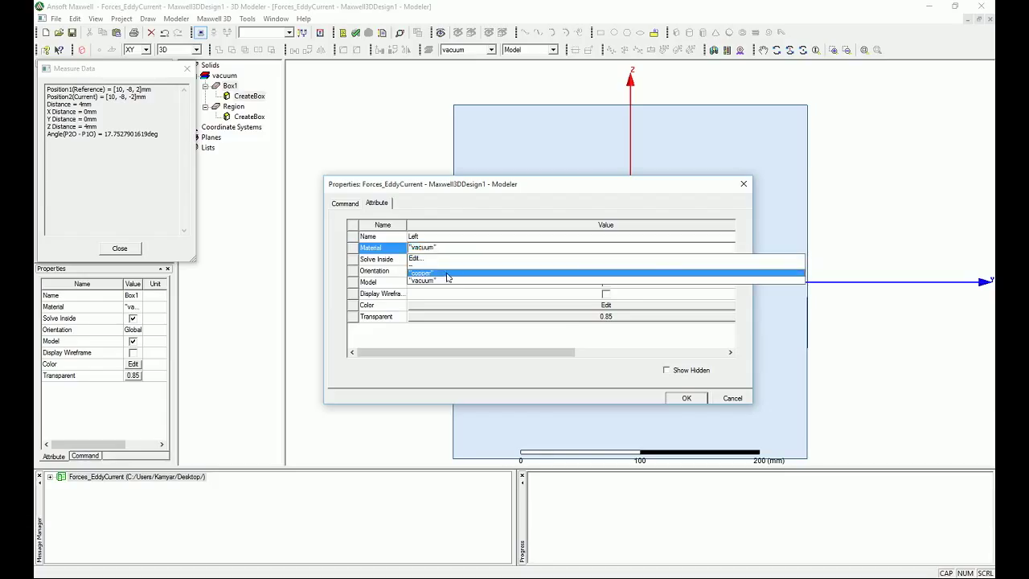
left_click(447, 274)
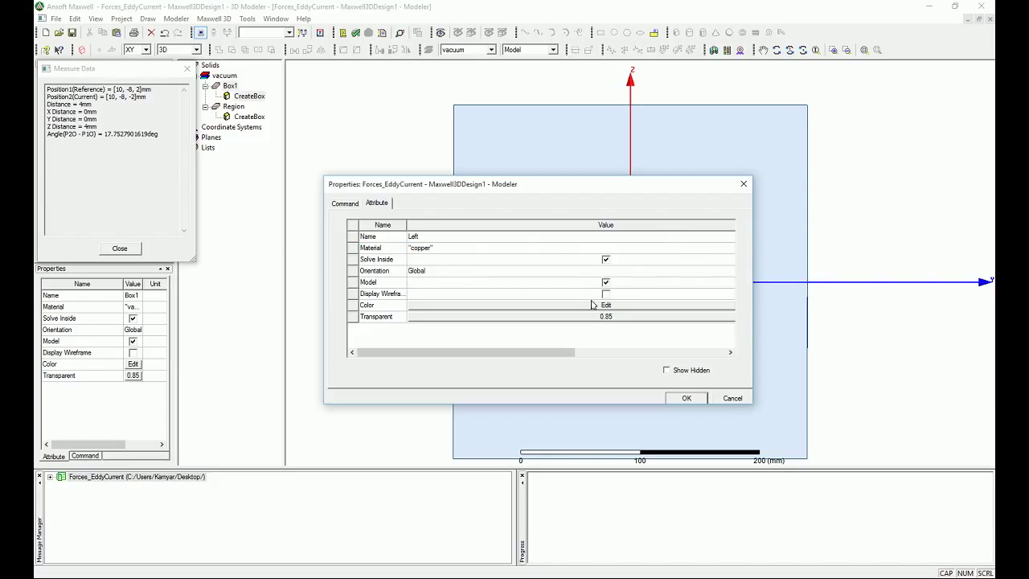
left_click(592, 305)
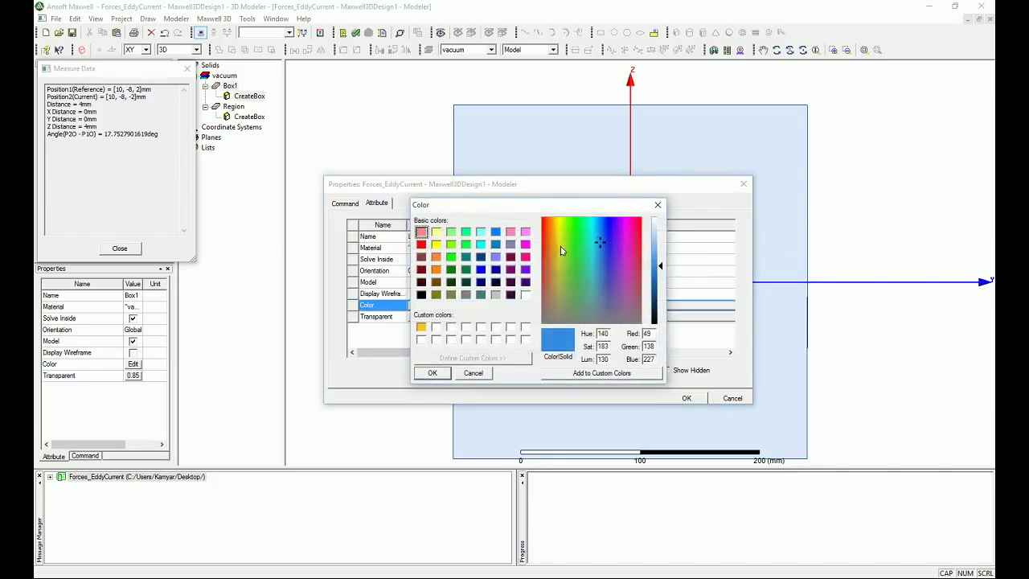
left_click_drag(560, 246, 552, 217)
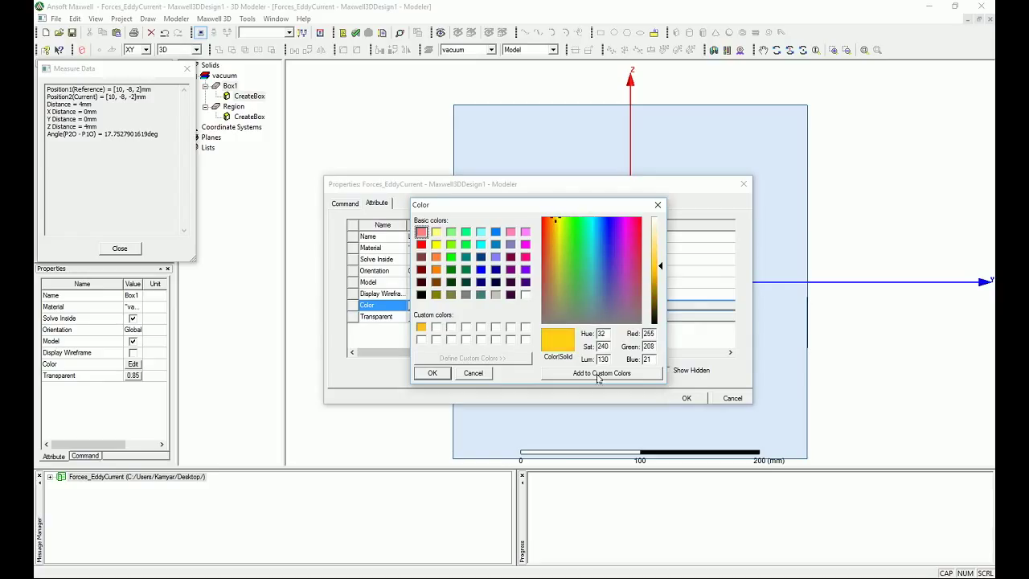
left_click(431, 372)
left_click(686, 397)
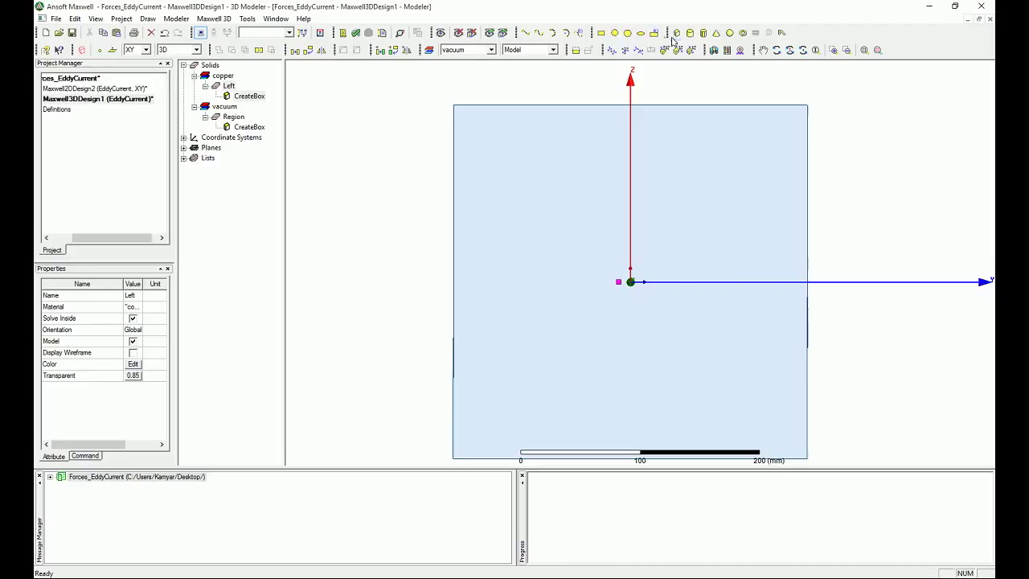
Start another box with its corner at (0, 8, -2) mm
left_click(676, 33)
key("Tab")
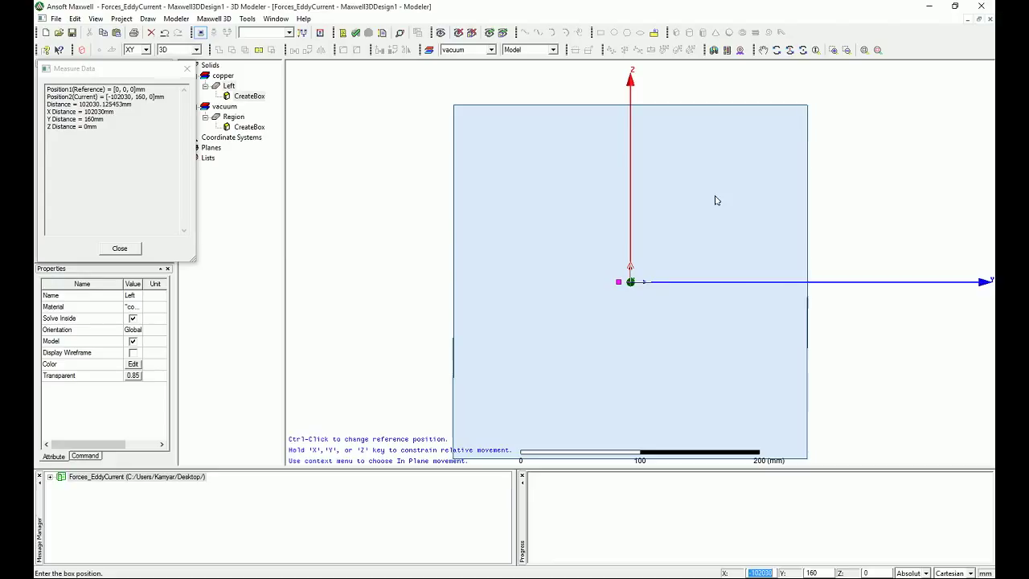
type("0")
key("Tab")
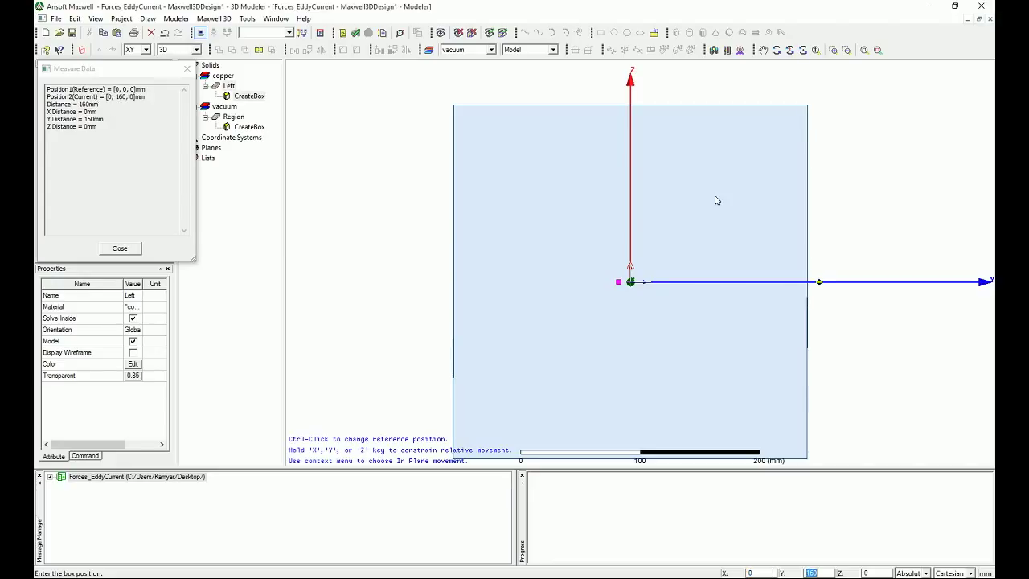
type("8")
key("Tab")
type("-2")
key("Return")
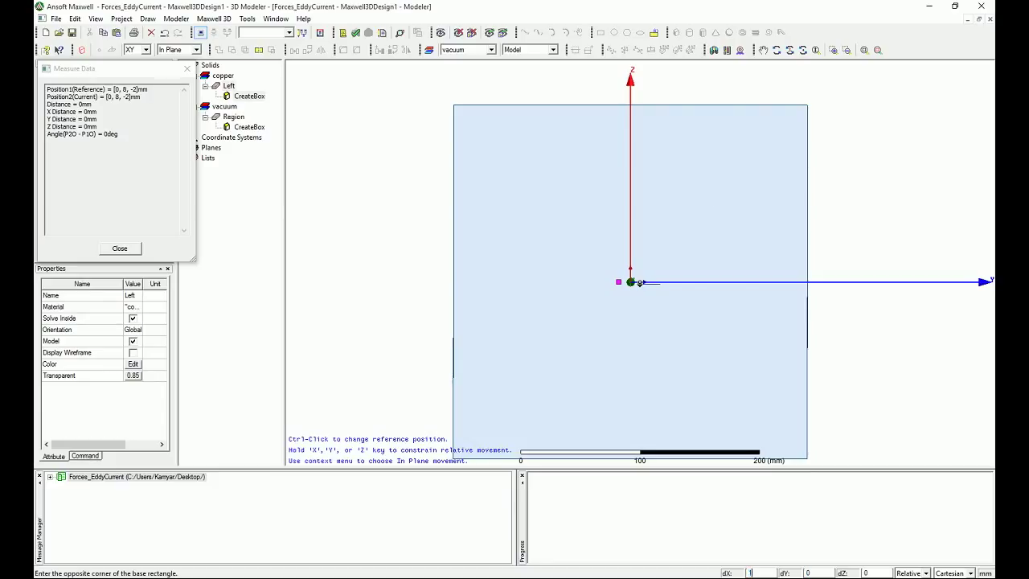
Finish the second box with sizes dX 10, dY 4, dZ 4 mm
type("10")
key("Tab")
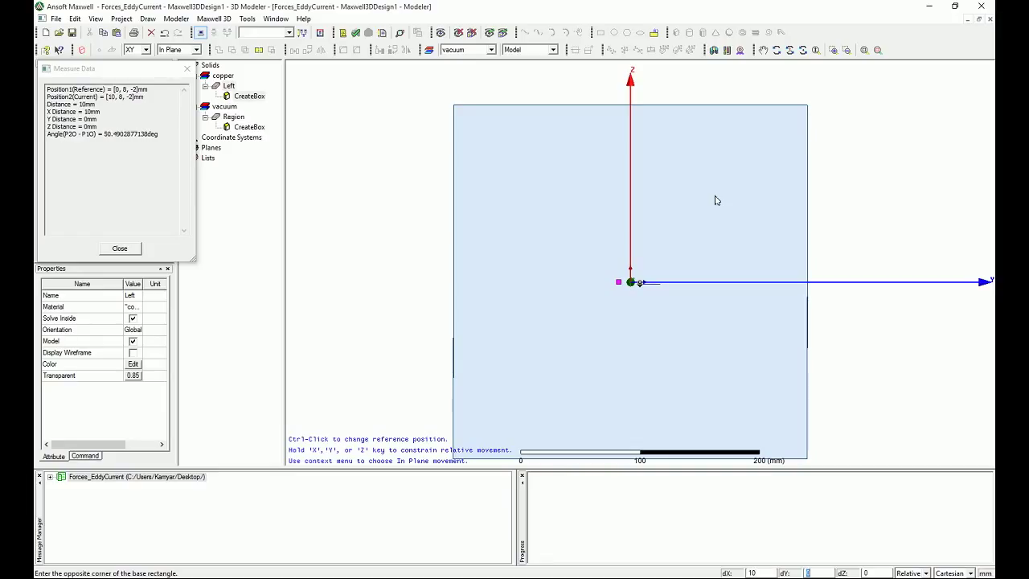
type("4")
key("Tab")
type("4")
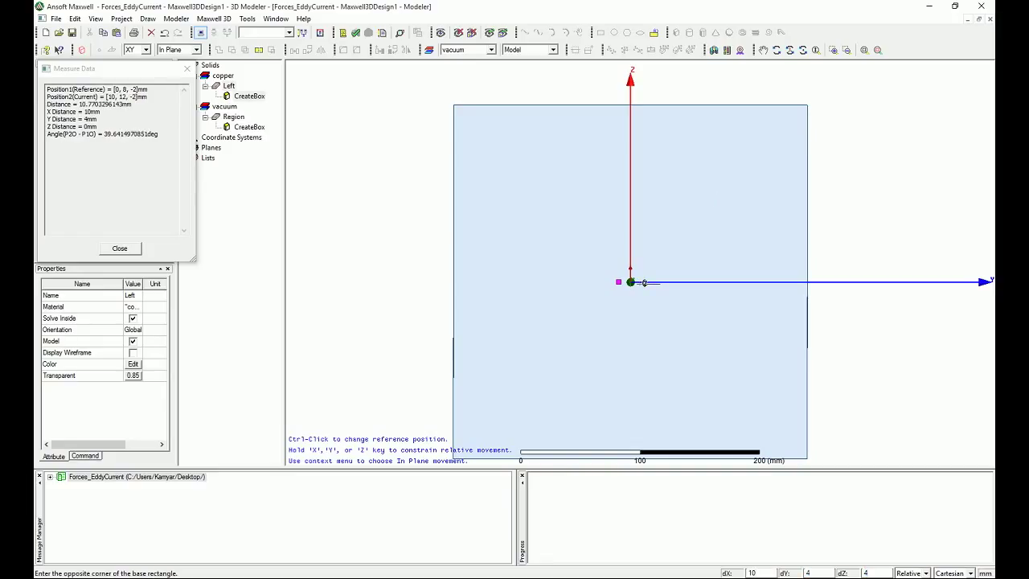
key("Return")
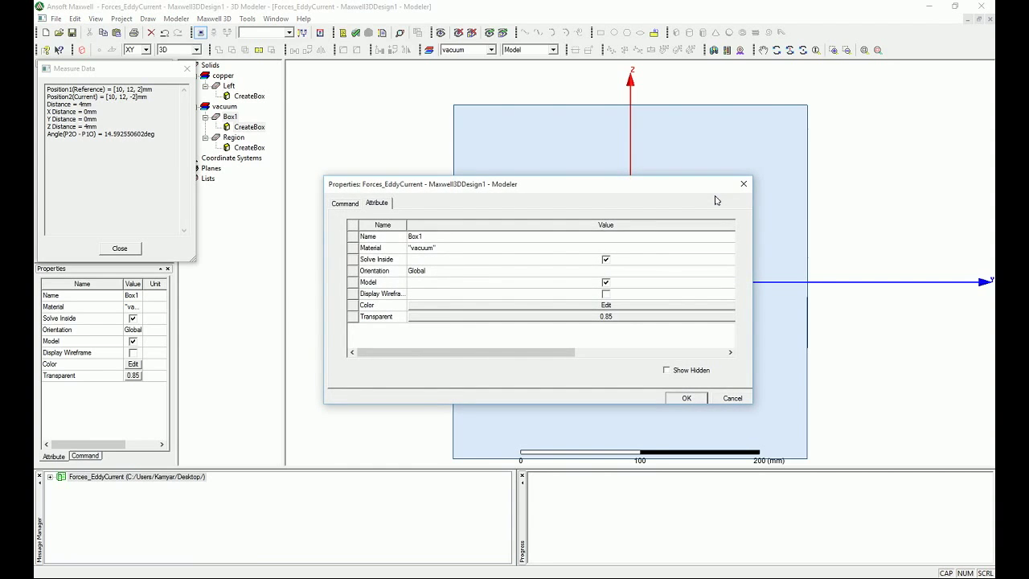
Rename the second box to 'Right' and assign it copper material
left_click(582, 236)
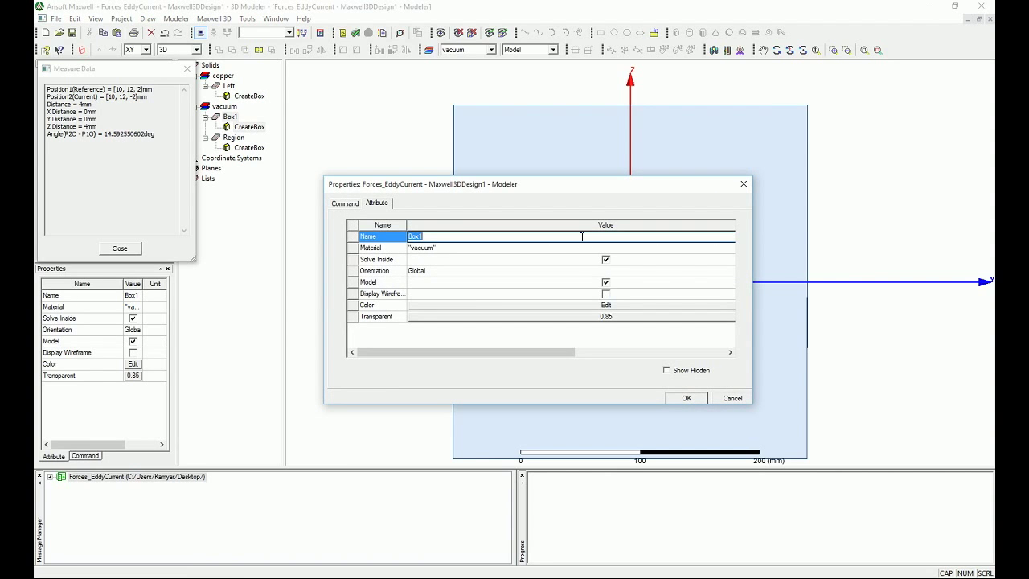
type("Right")
left_click(422, 248)
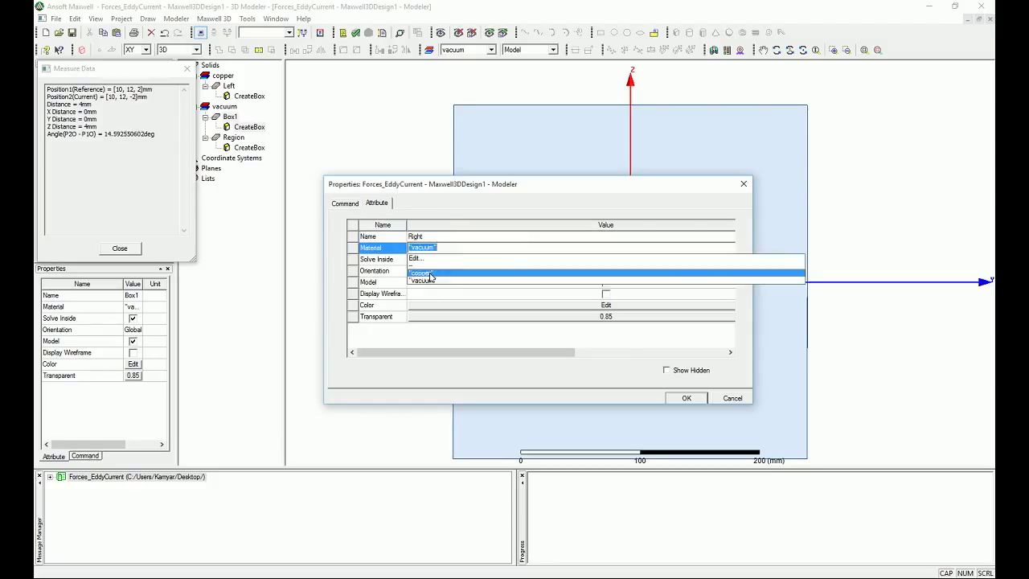
left_click(419, 259)
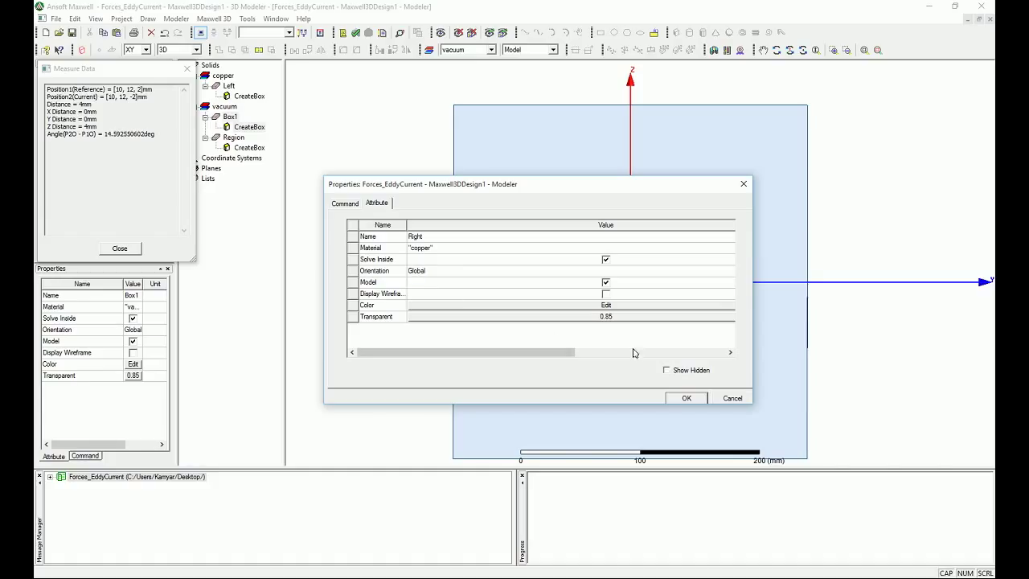
left_click(688, 397)
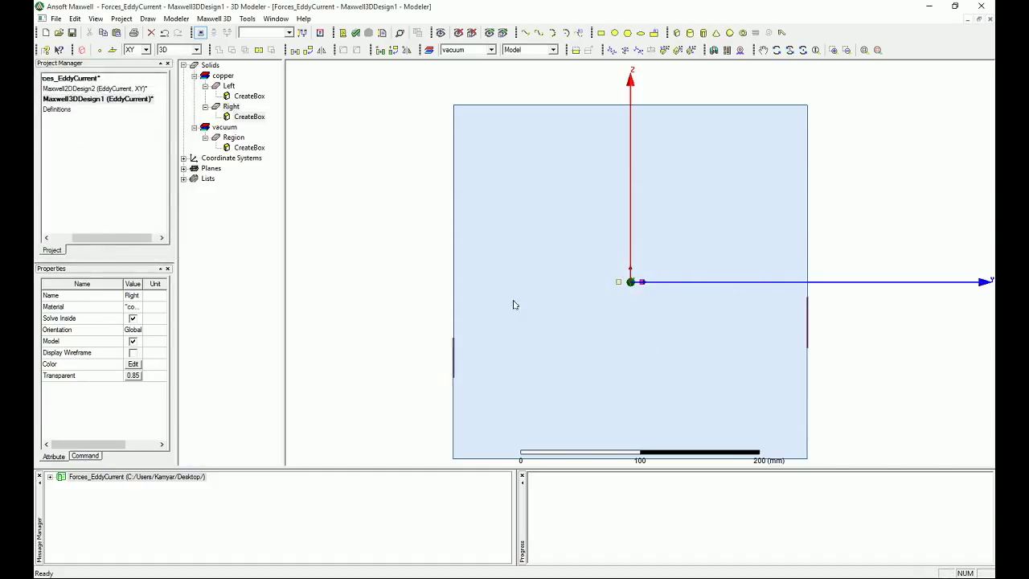
Collapse the Left and Right tree entries and zoom in on both busbars at the origin
left_click(229, 86)
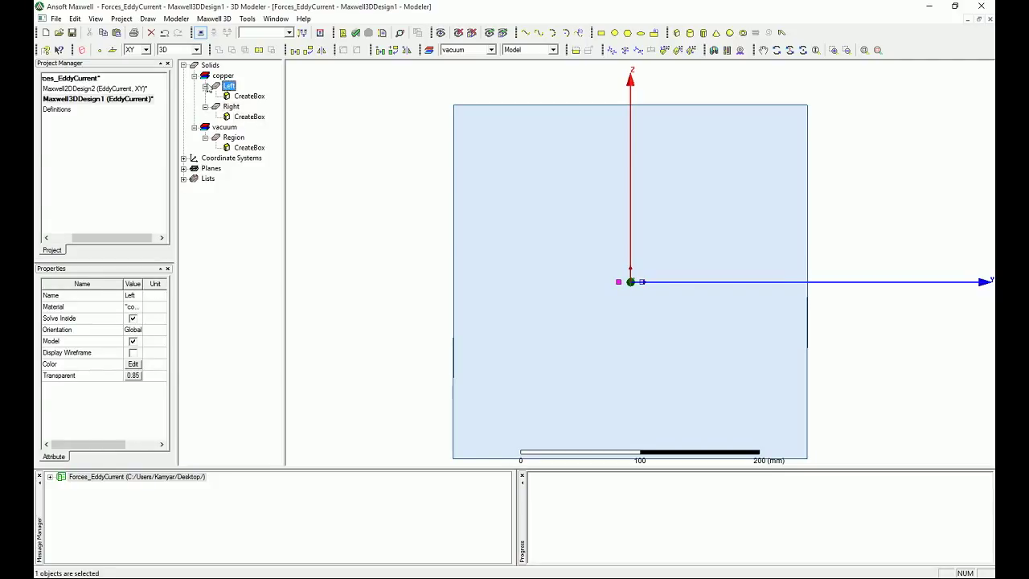
left_click(205, 86)
left_click(216, 96)
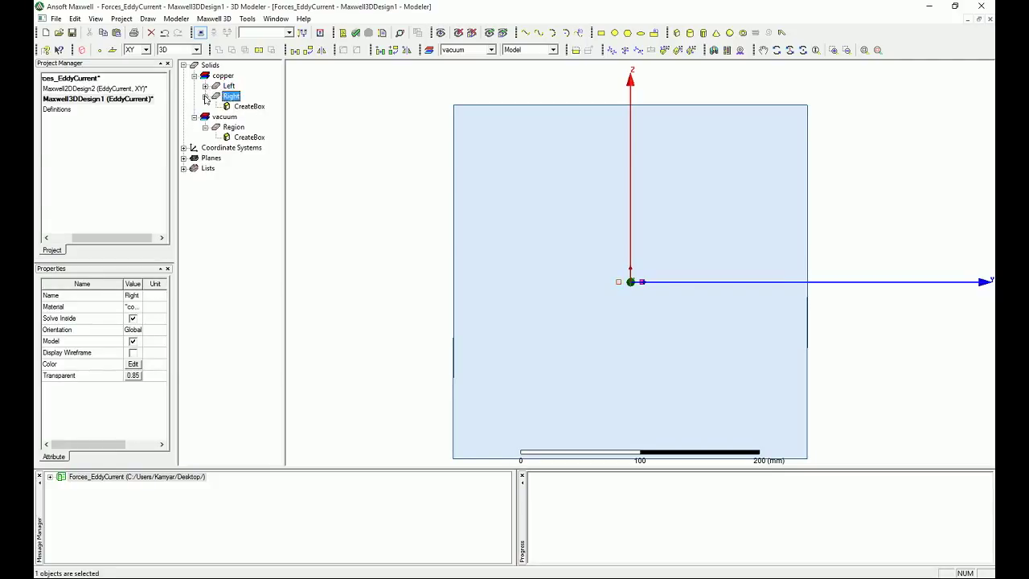
left_click(205, 96)
scroll(625, 290, "up", 5)
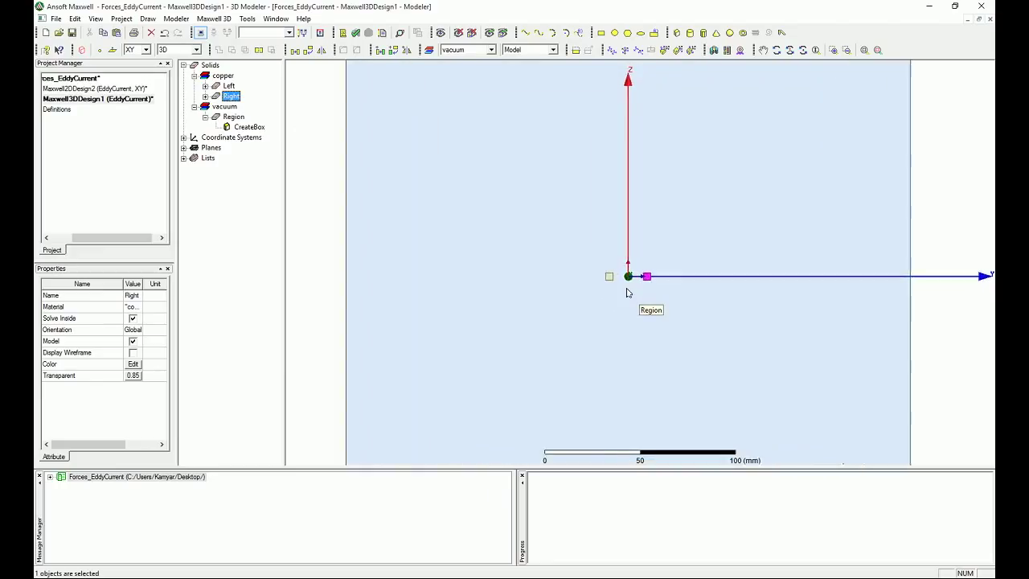
scroll(631, 277, "up", 1)
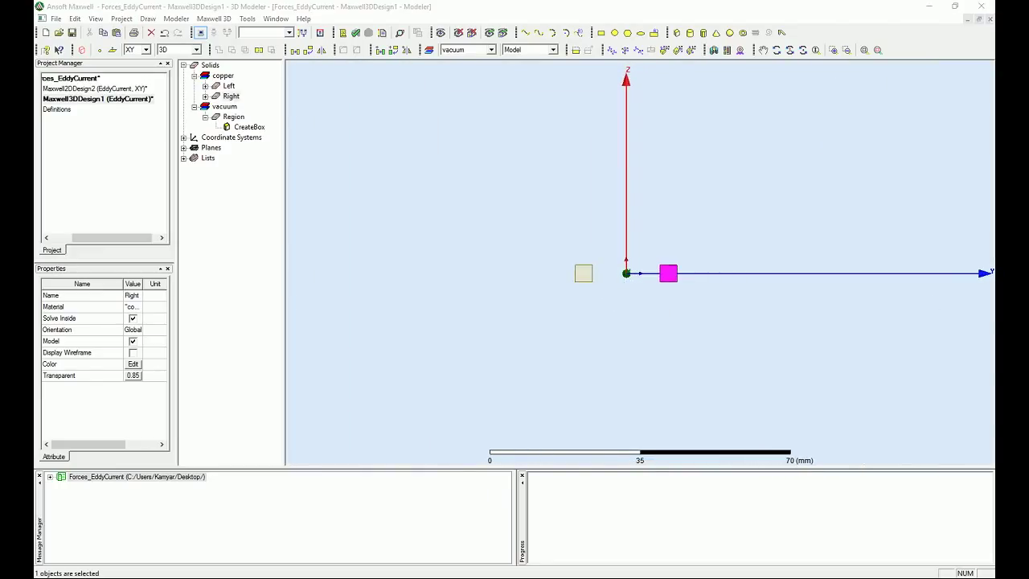